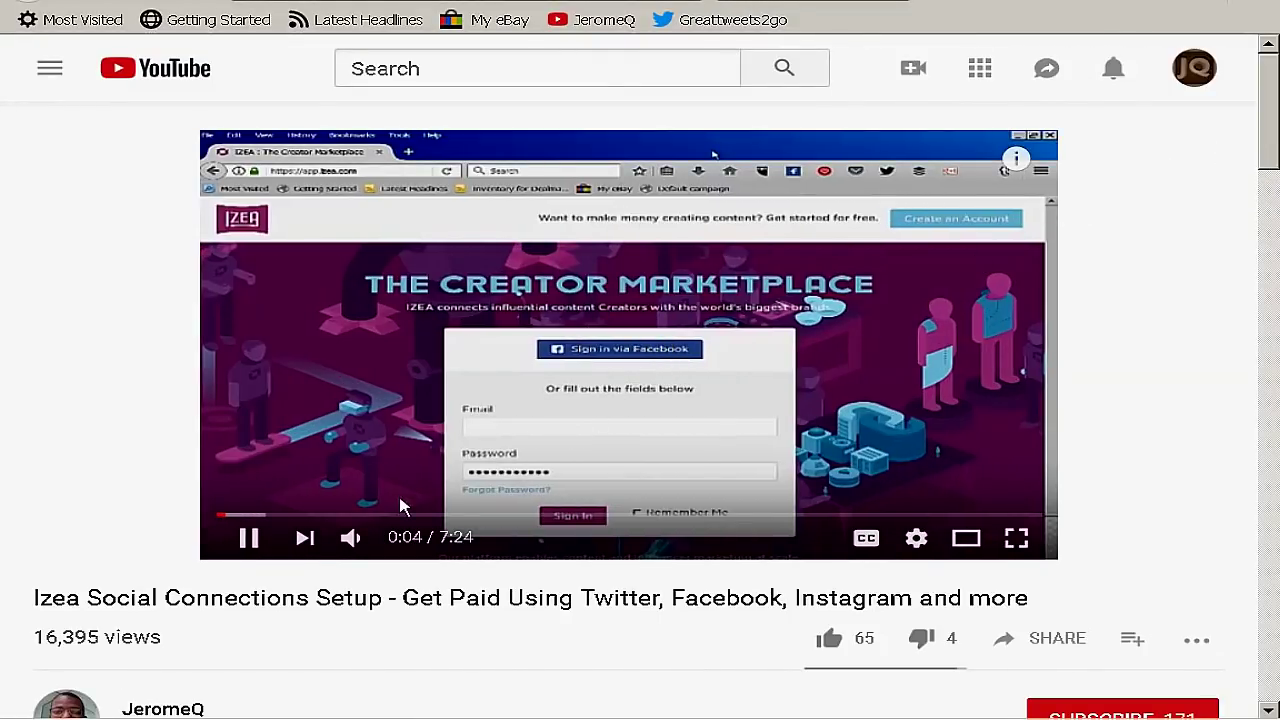
- Pause the video, expand its full description and open the Izea join link given there
{"action": "left_click", "coordinate": [259, 546]}
{"action": "scroll", "coordinate": [1268, 172], "scroll_direction": "down", "scroll_amount": 5}
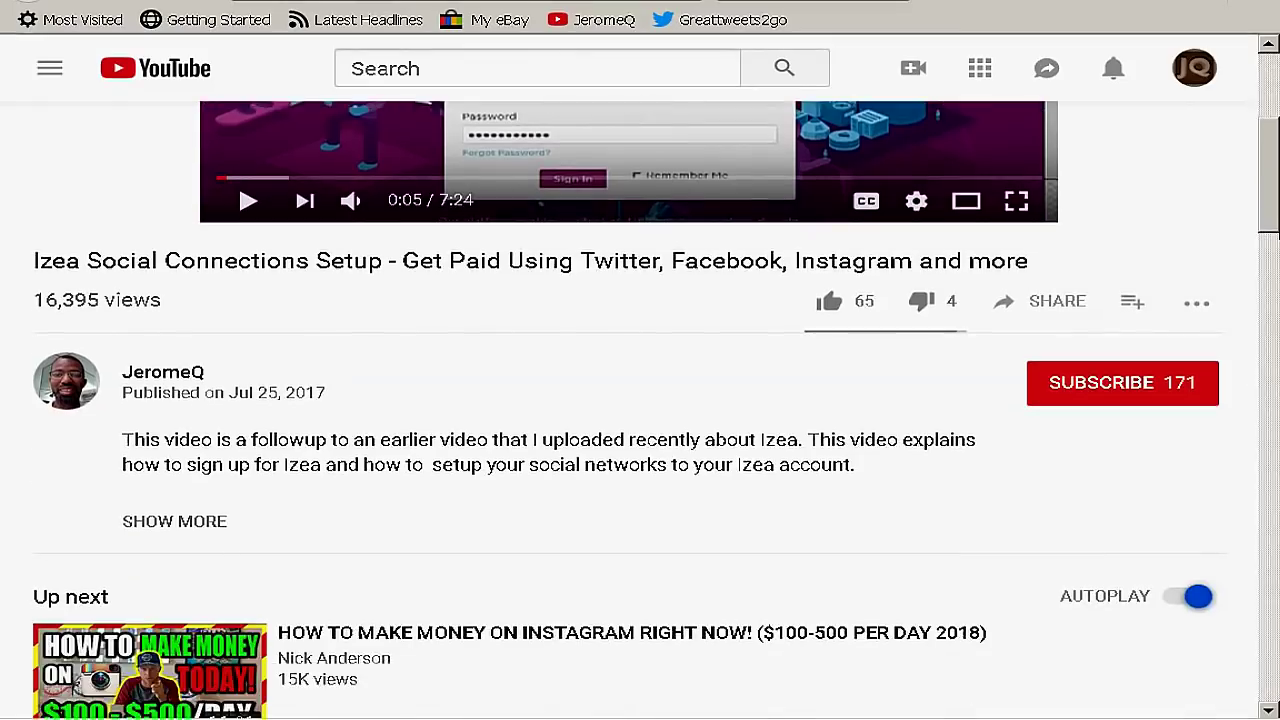
{"action": "scroll", "coordinate": [640, 400], "scroll_direction": "down", "scroll_amount": 1}
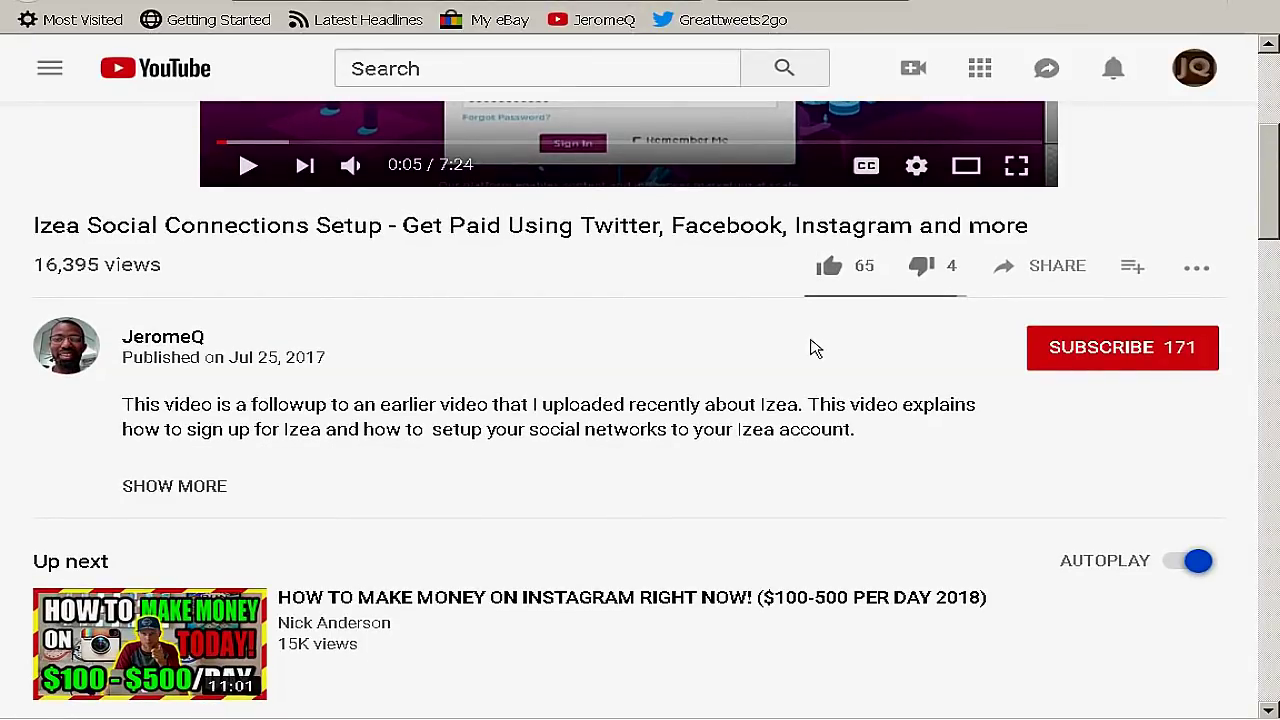
{"action": "left_click", "coordinate": [203, 490]}
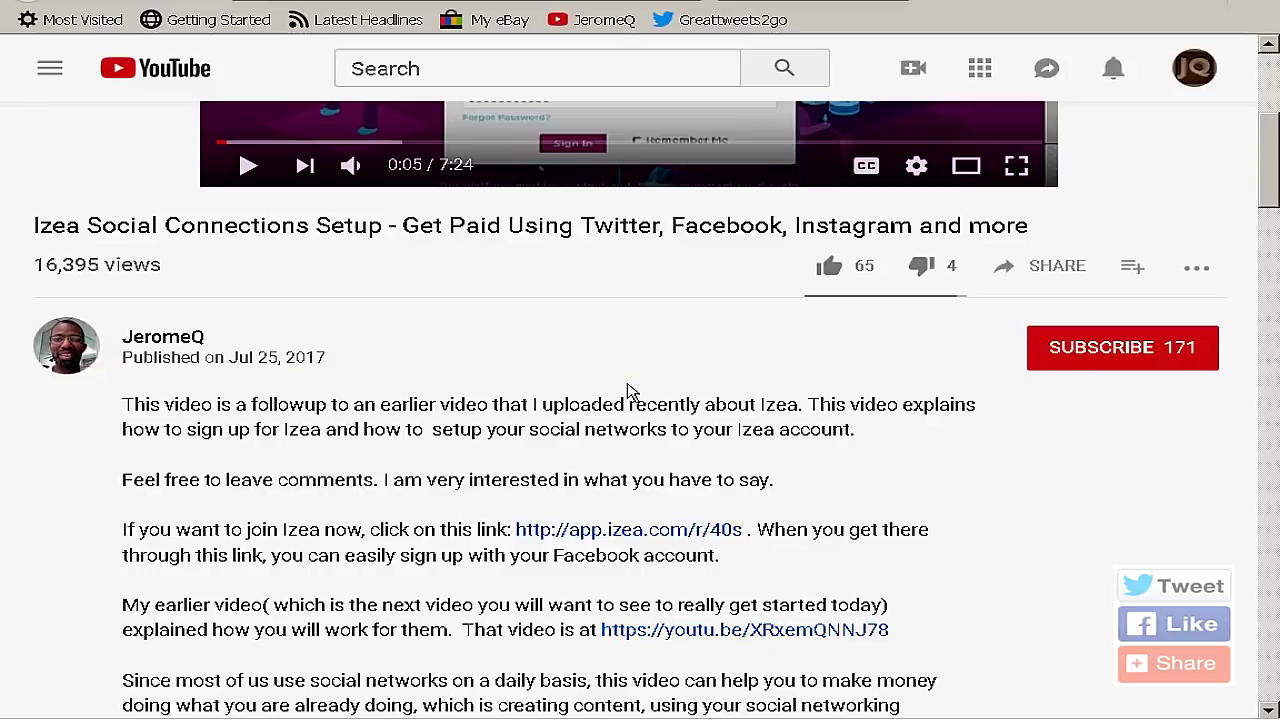
{"action": "left_click", "coordinate": [643, 538]}
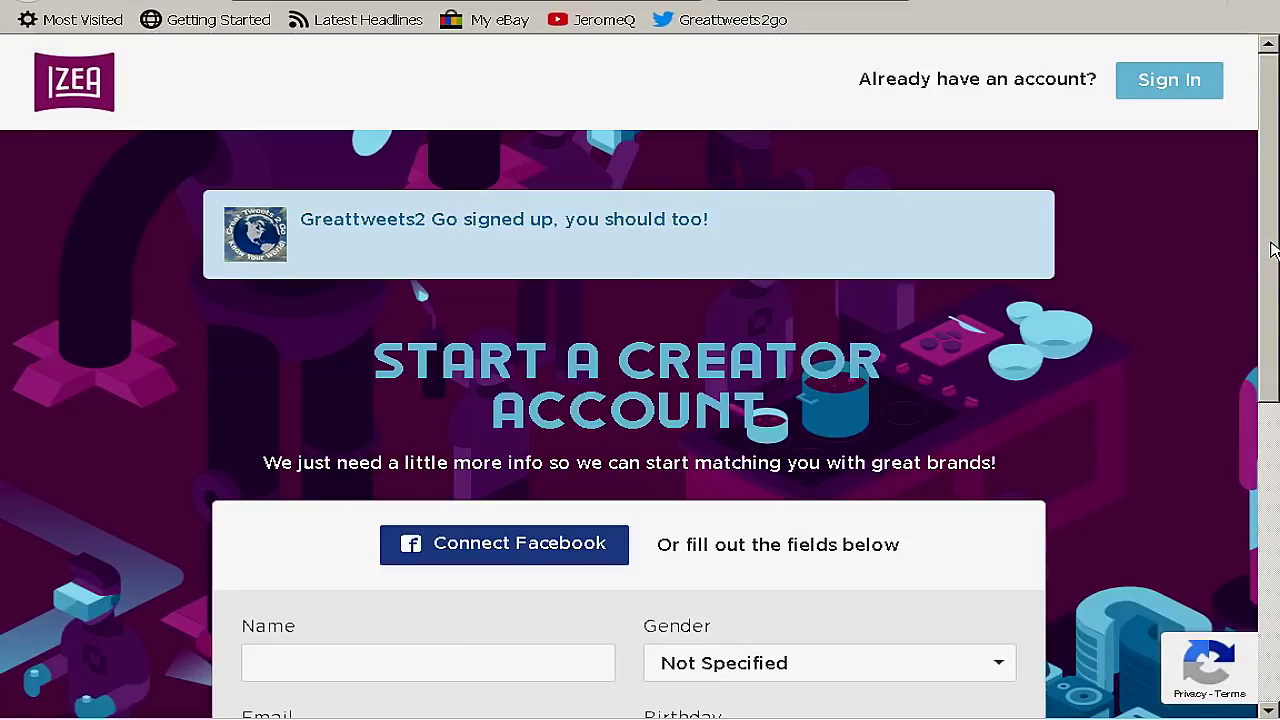
- Examine the gender, birthday and country choices on the creator account sign-up form without selecting any
{"action": "scroll", "coordinate": [1272, 250], "scroll_direction": "down", "scroll_amount": 5}
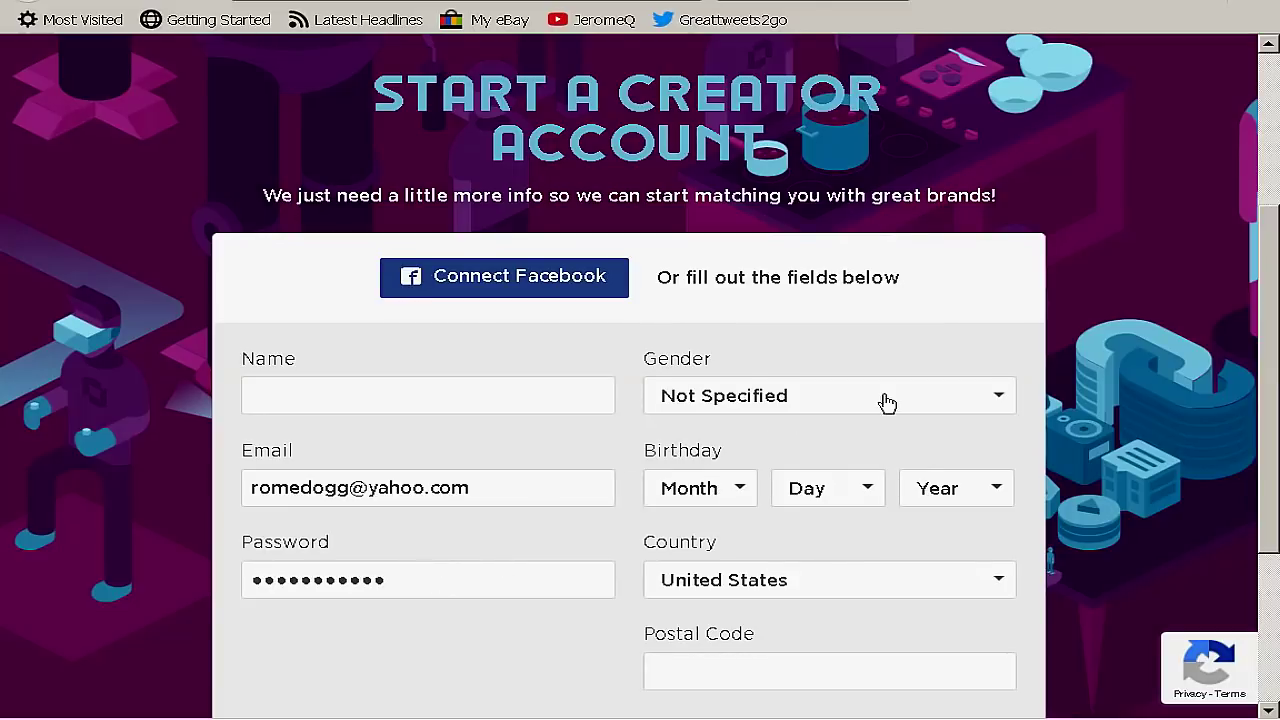
{"action": "left_click", "coordinate": [995, 406]}
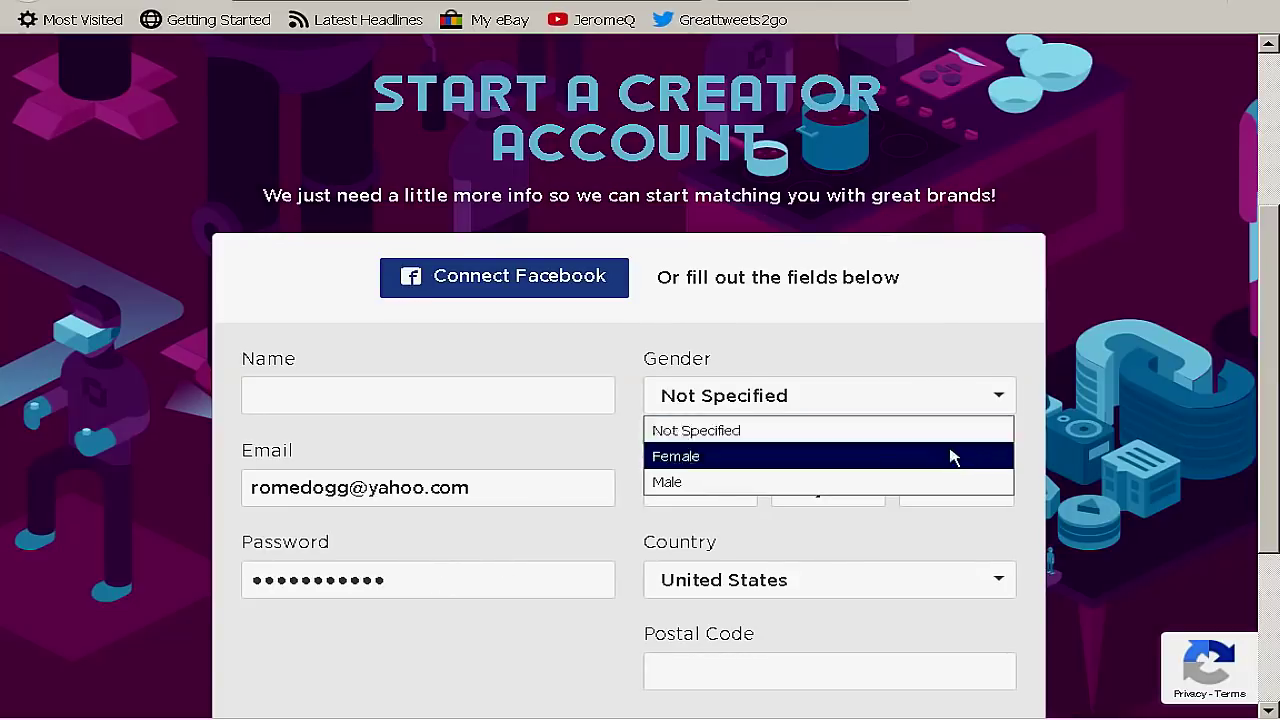
{"action": "left_click", "coordinate": [953, 354]}
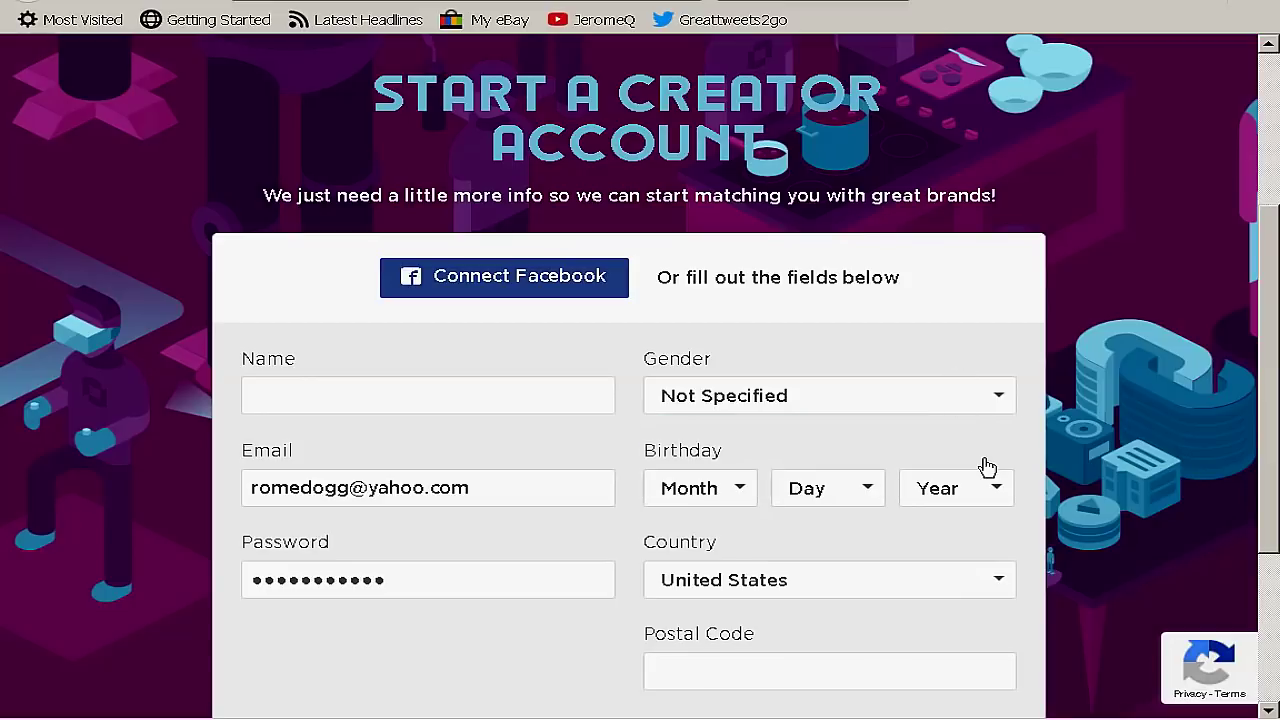
{"action": "left_click", "coordinate": [741, 500]}
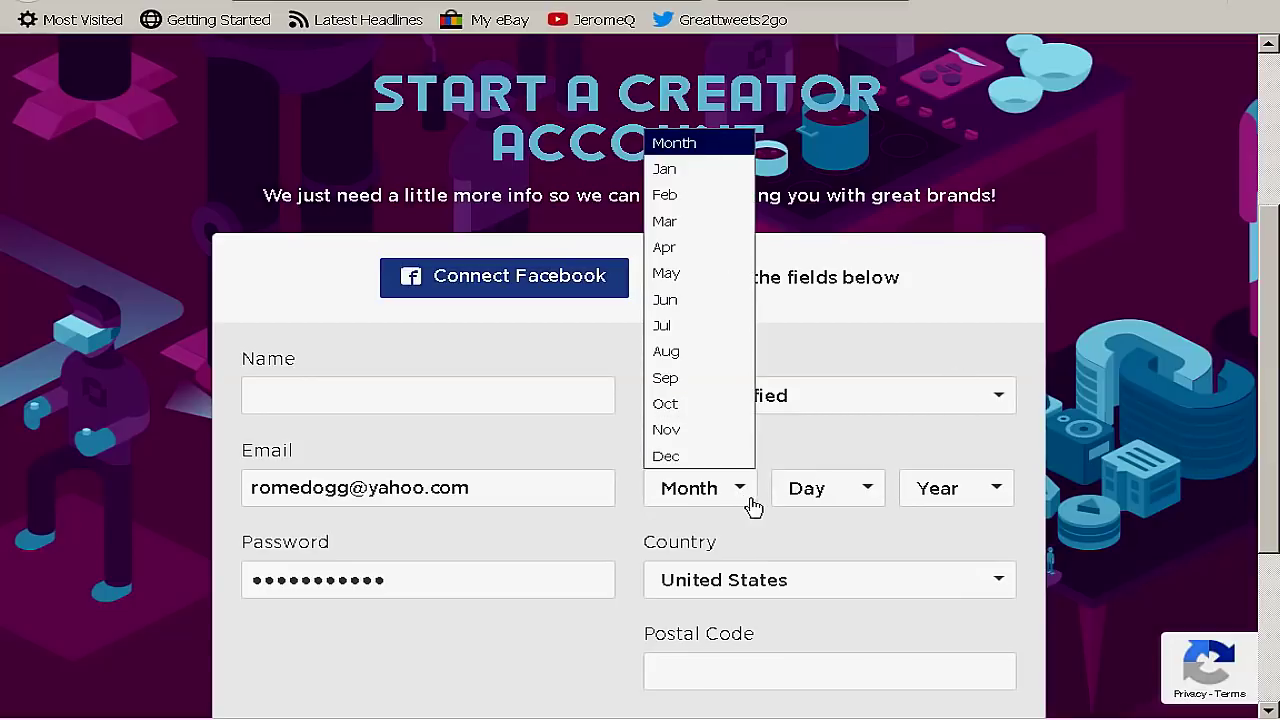
{"action": "left_click", "coordinate": [871, 495]}
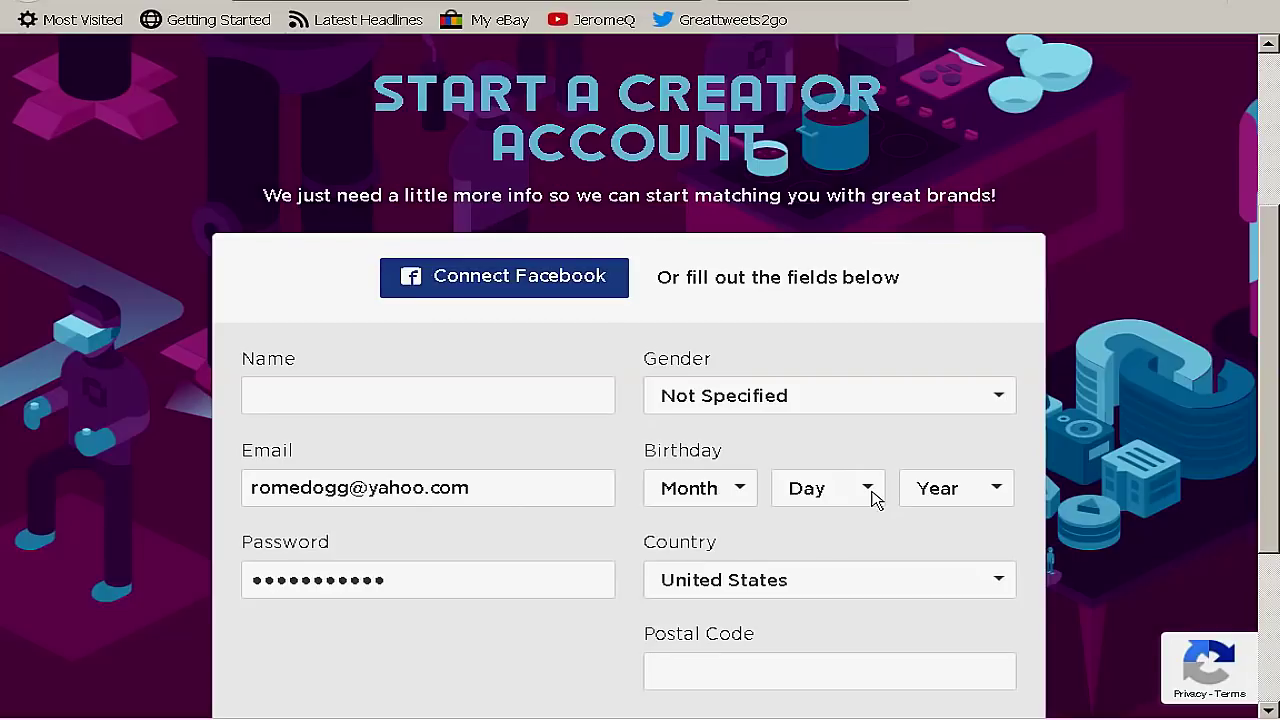
{"action": "left_click", "coordinate": [830, 493]}
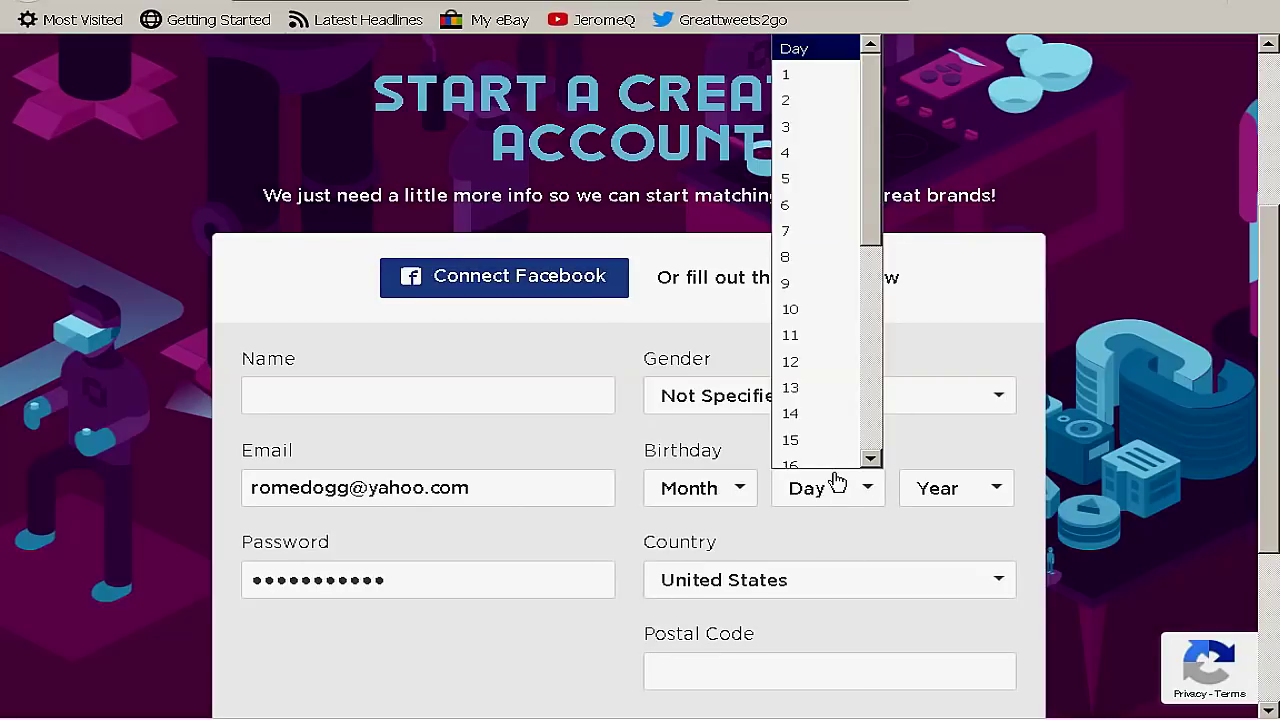
{"action": "left_click", "coordinate": [982, 490]}
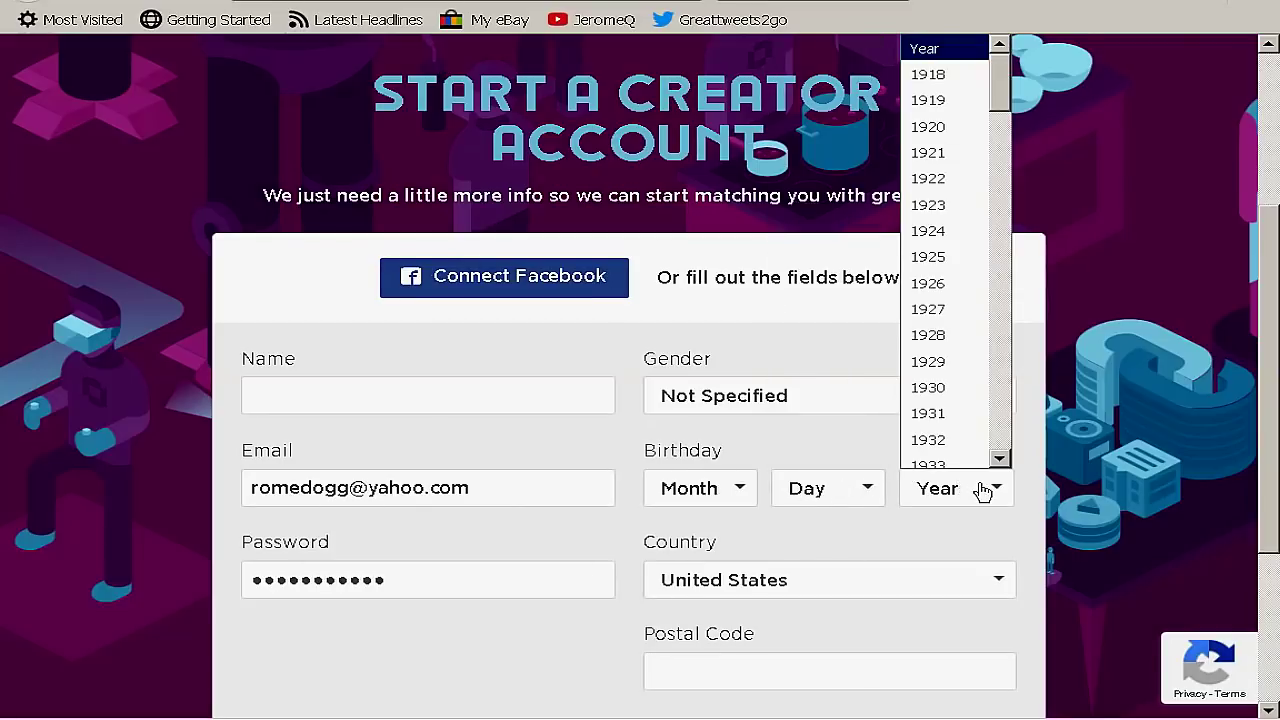
{"action": "left_click", "coordinate": [906, 558]}
{"action": "left_click", "coordinate": [957, 590]}
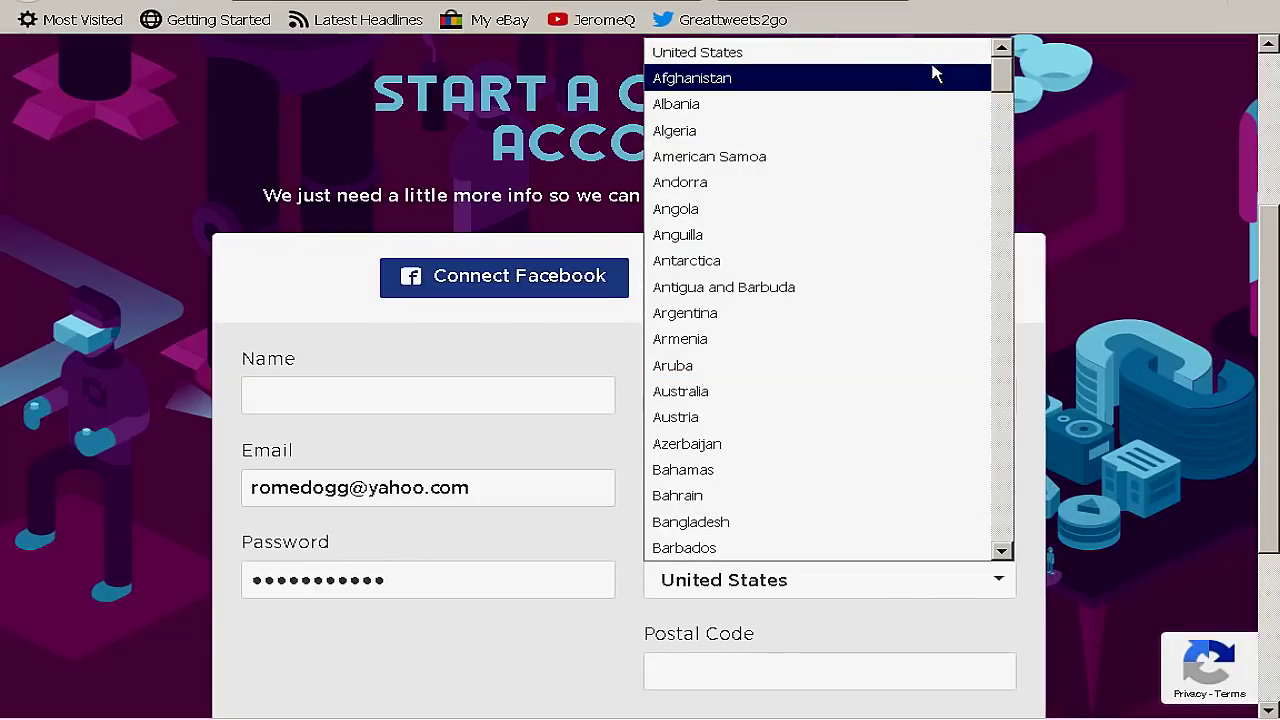
{"action": "left_click_drag", "start_coordinate": [1012, 85], "coordinate": [1034, 160]}
{"action": "left_click", "coordinate": [1036, 160]}
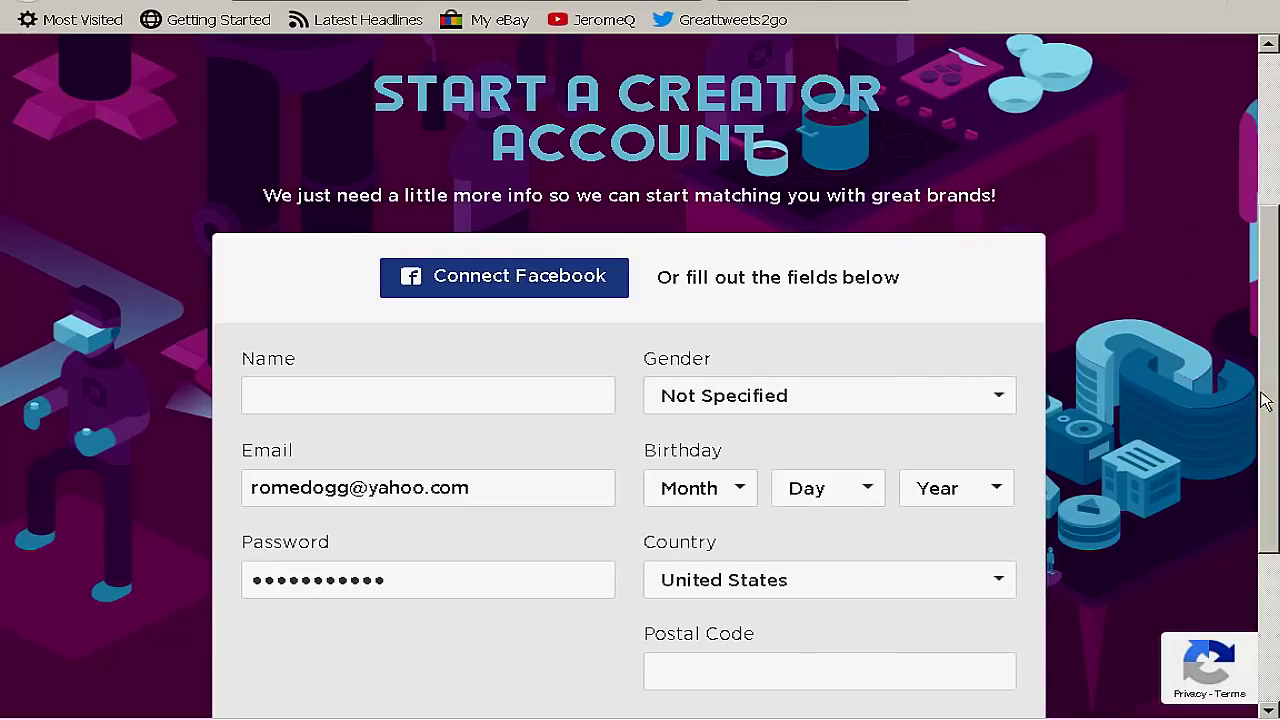
- Connect to Izea with Facebook and expand the Open Bids list in the Sponsorship Marketplace
{"action": "left_click_drag", "start_coordinate": [1272, 403], "coordinate": [1244, 329]}
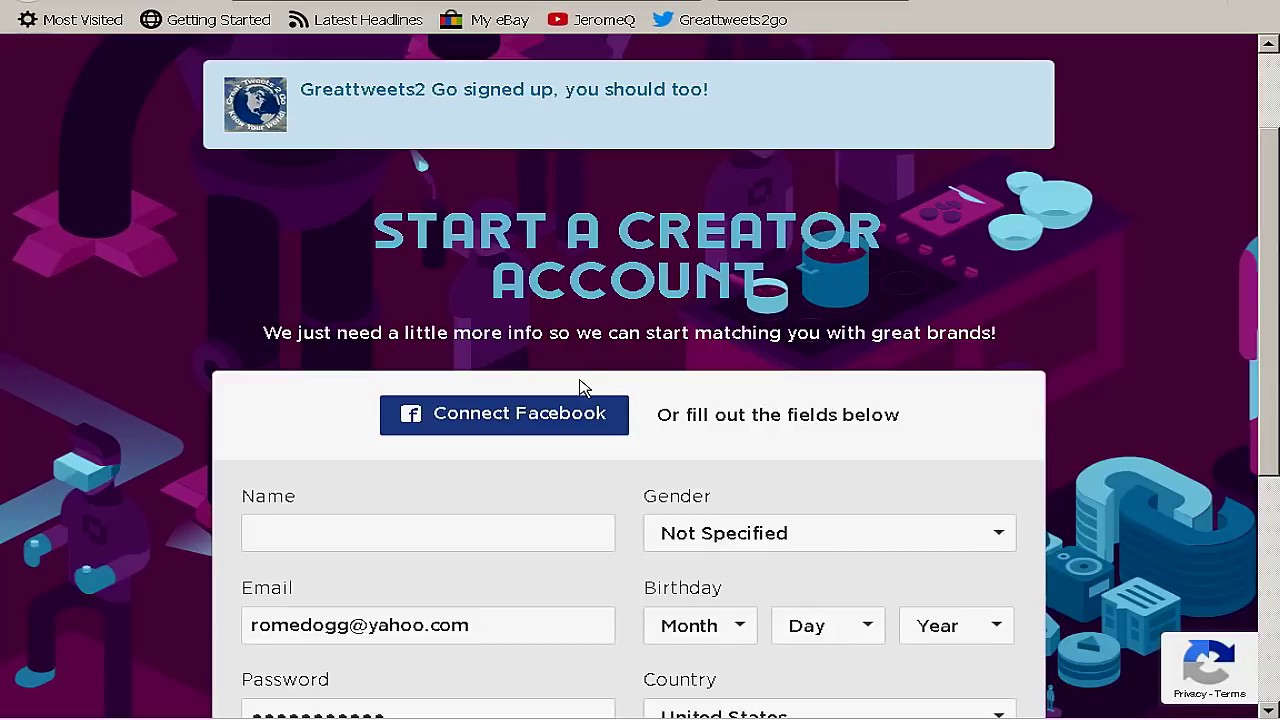
{"action": "left_click", "coordinate": [522, 428]}
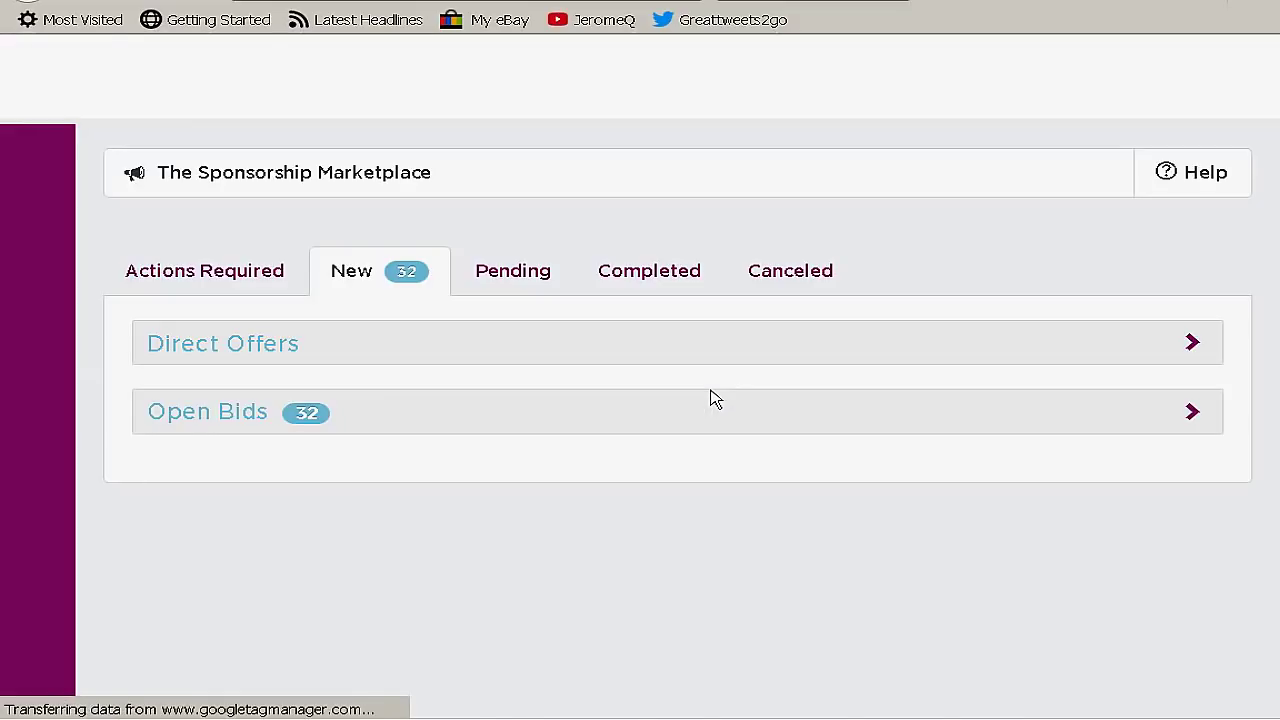
{"action": "left_click", "coordinate": [710, 398]}
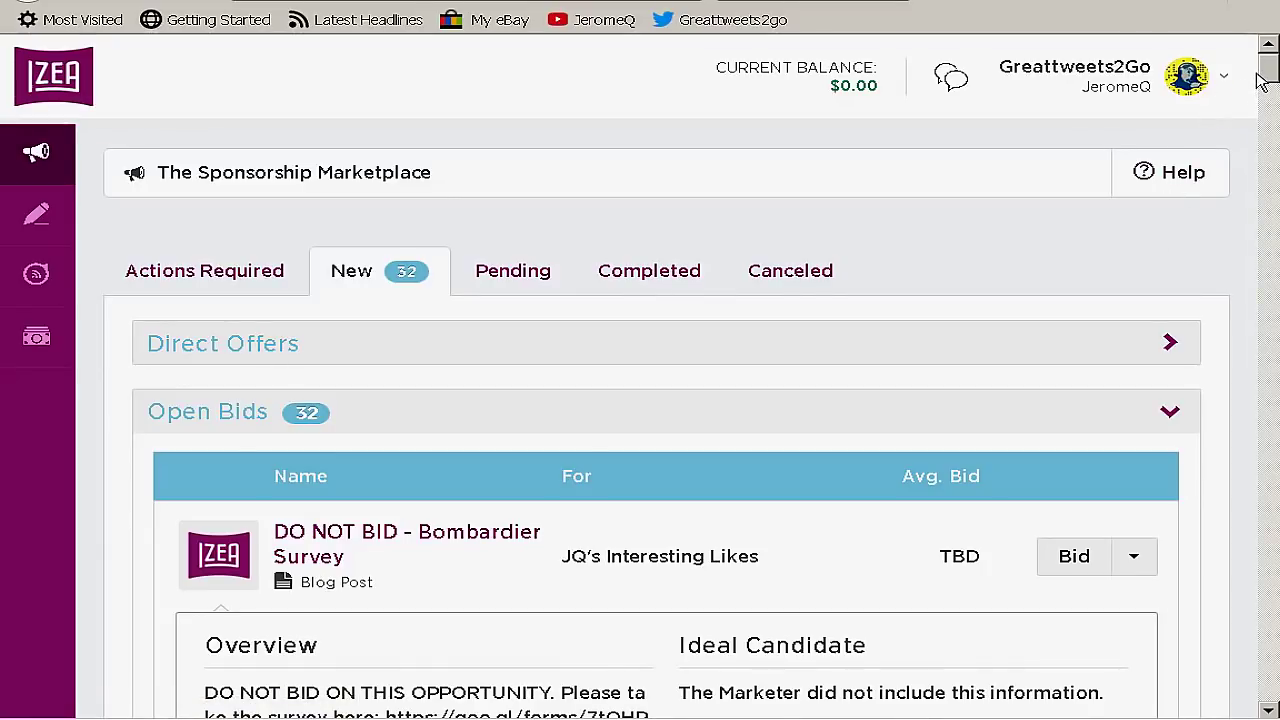
- Look through the open bid opportunities, their overviews and ideal candidates, and return to the start of the list
{"action": "left_click_drag", "start_coordinate": [1258, 82], "coordinate": [1245, 180]}
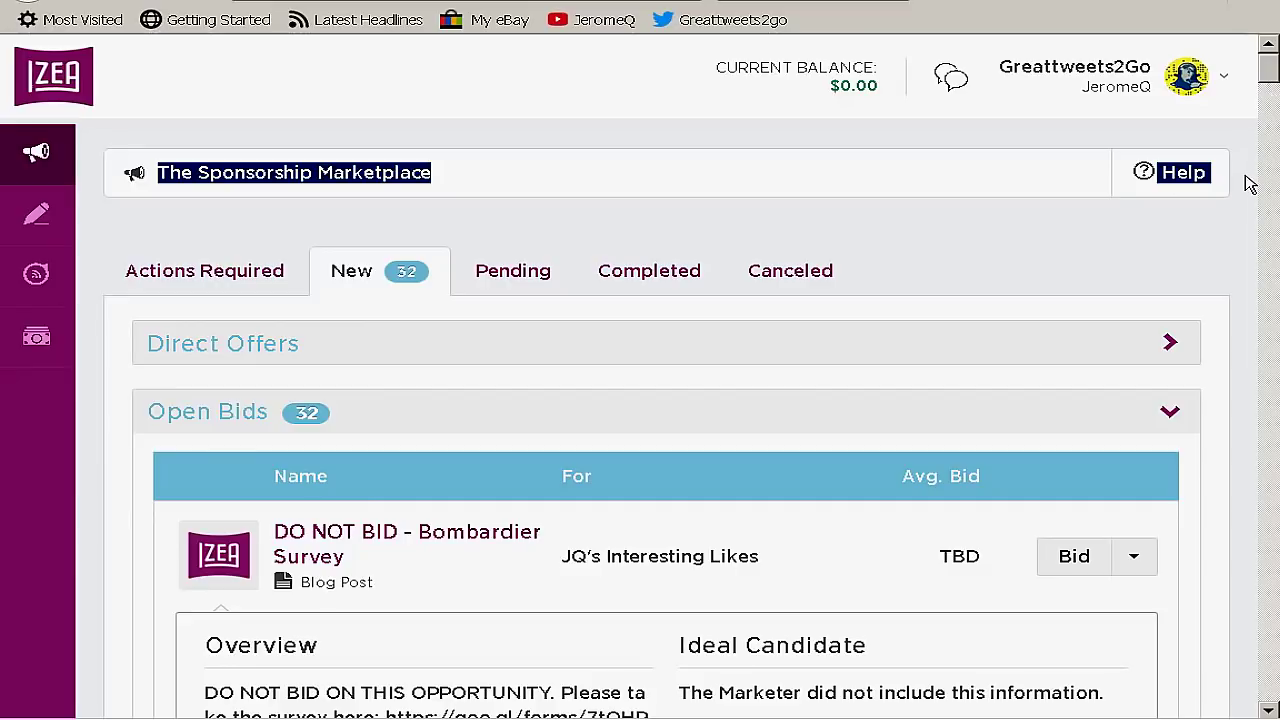
{"action": "left_click", "coordinate": [1238, 227]}
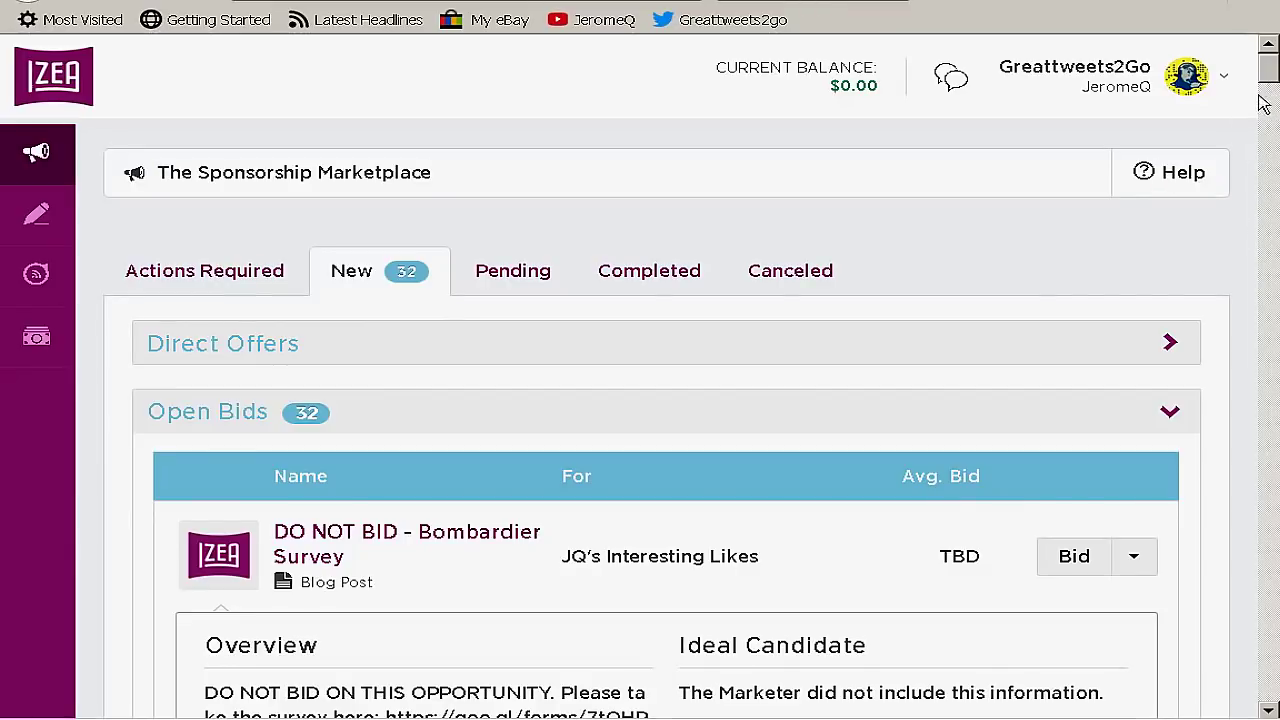
{"action": "left_click_drag", "start_coordinate": [1266, 82], "coordinate": [1266, 111]}
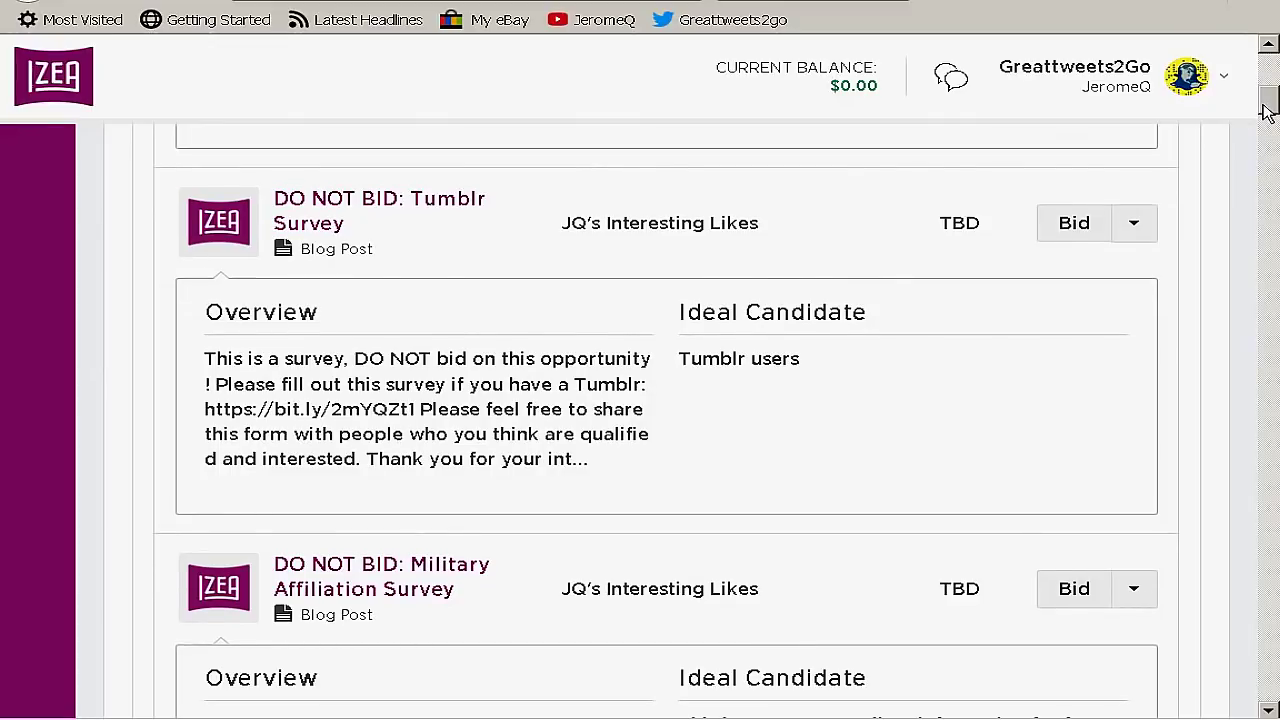
{"action": "left_click_drag", "start_coordinate": [1266, 111], "coordinate": [1268, 280]}
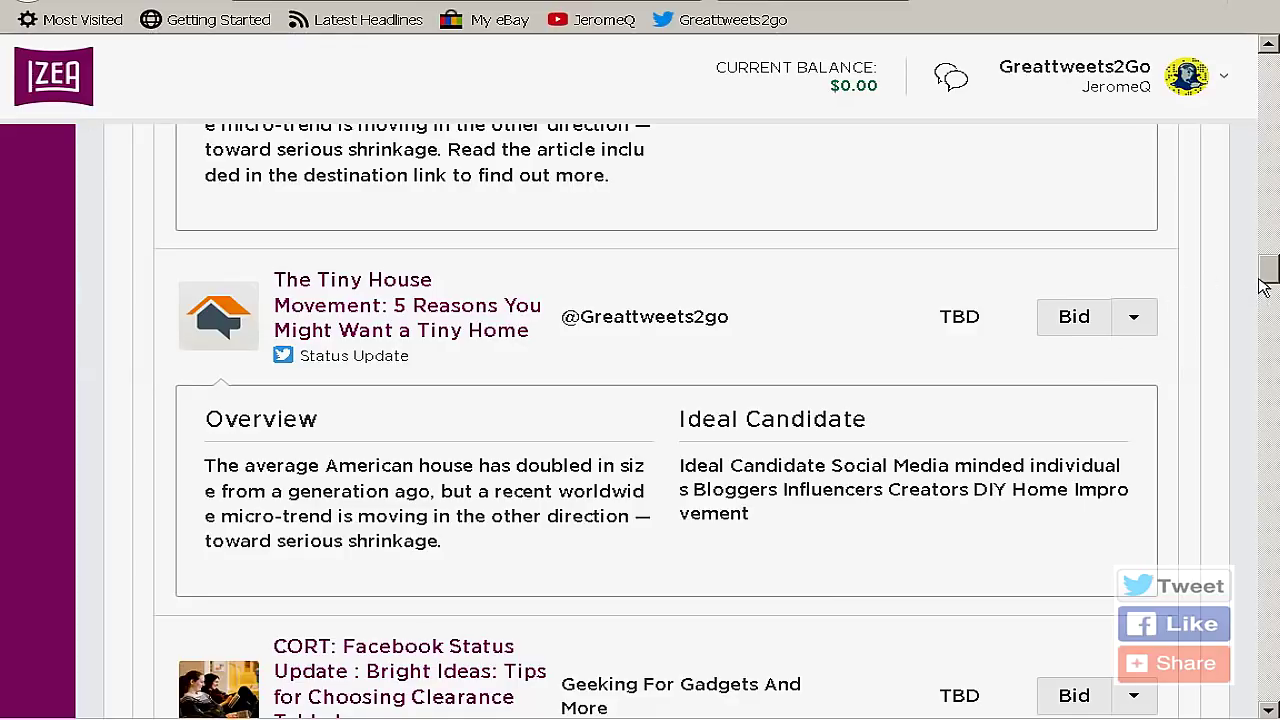
{"action": "left_click_drag", "start_coordinate": [1268, 283], "coordinate": [1268, 326]}
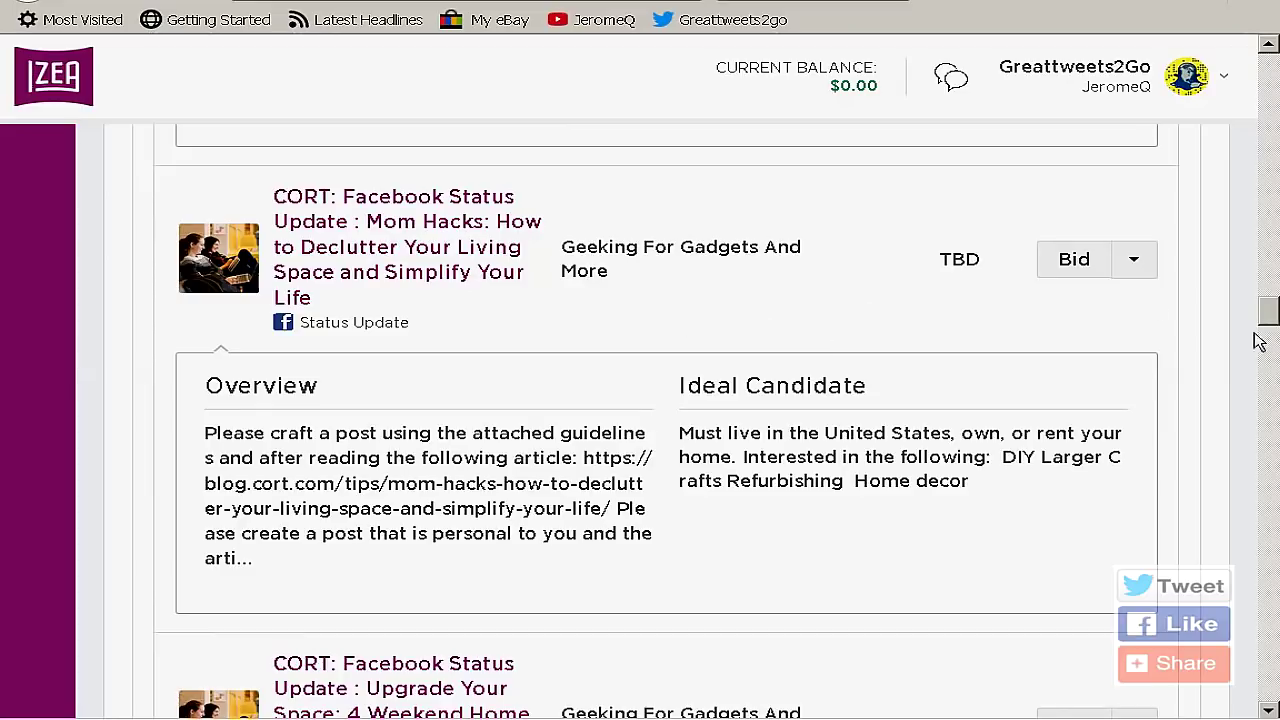
{"action": "left_click_drag", "start_coordinate": [1268, 340], "coordinate": [1264, 80]}
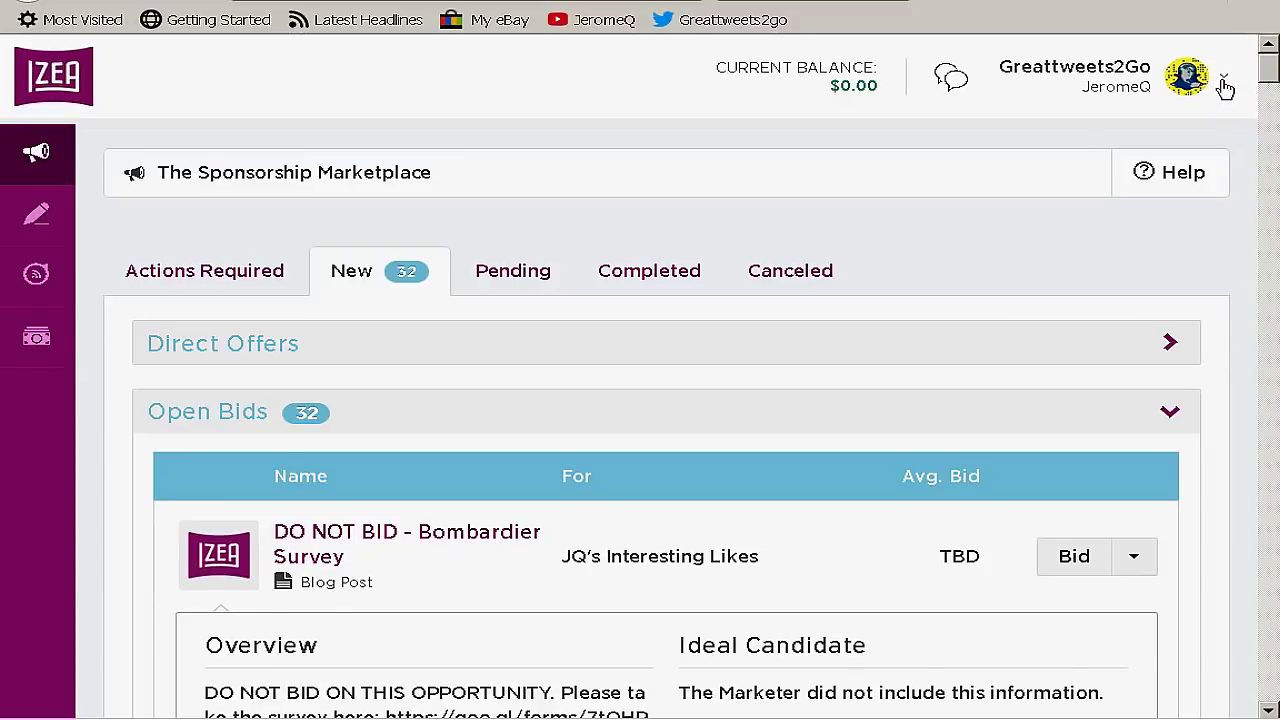
- Open the account's Connections page and collapse the Blog section
{"action": "left_click", "coordinate": [1224, 88]}
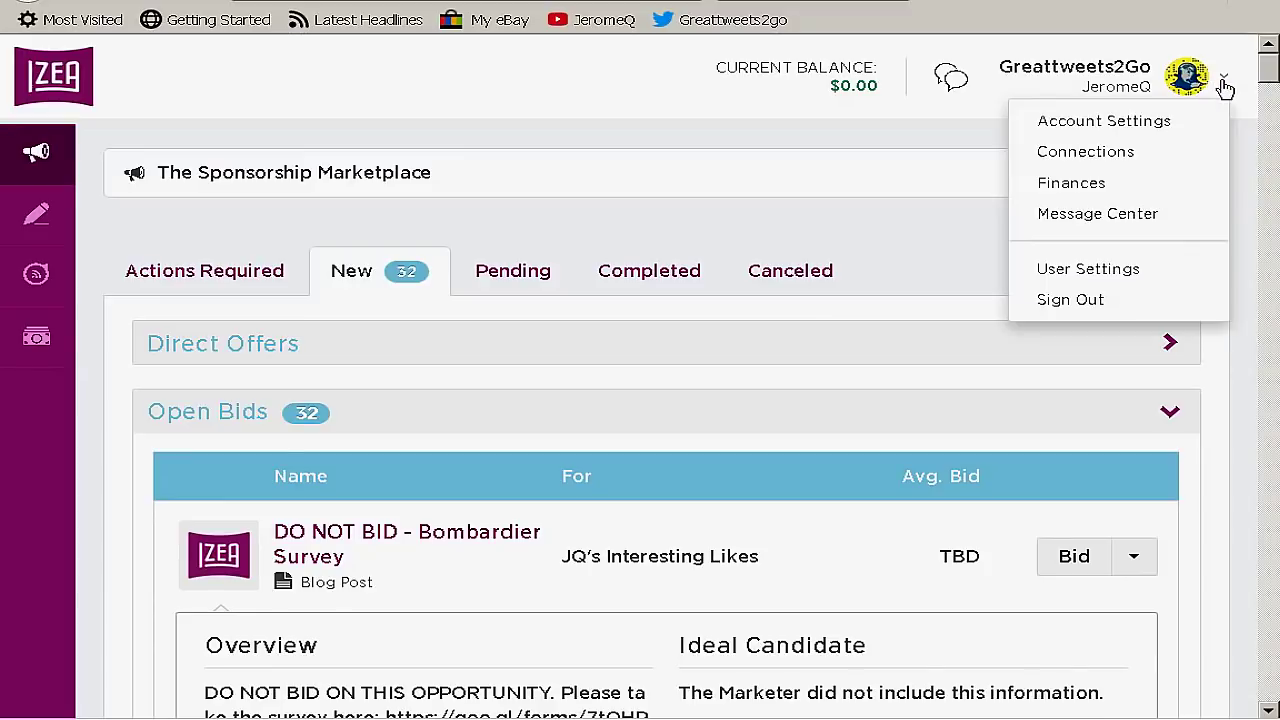
{"action": "left_click", "coordinate": [1146, 160]}
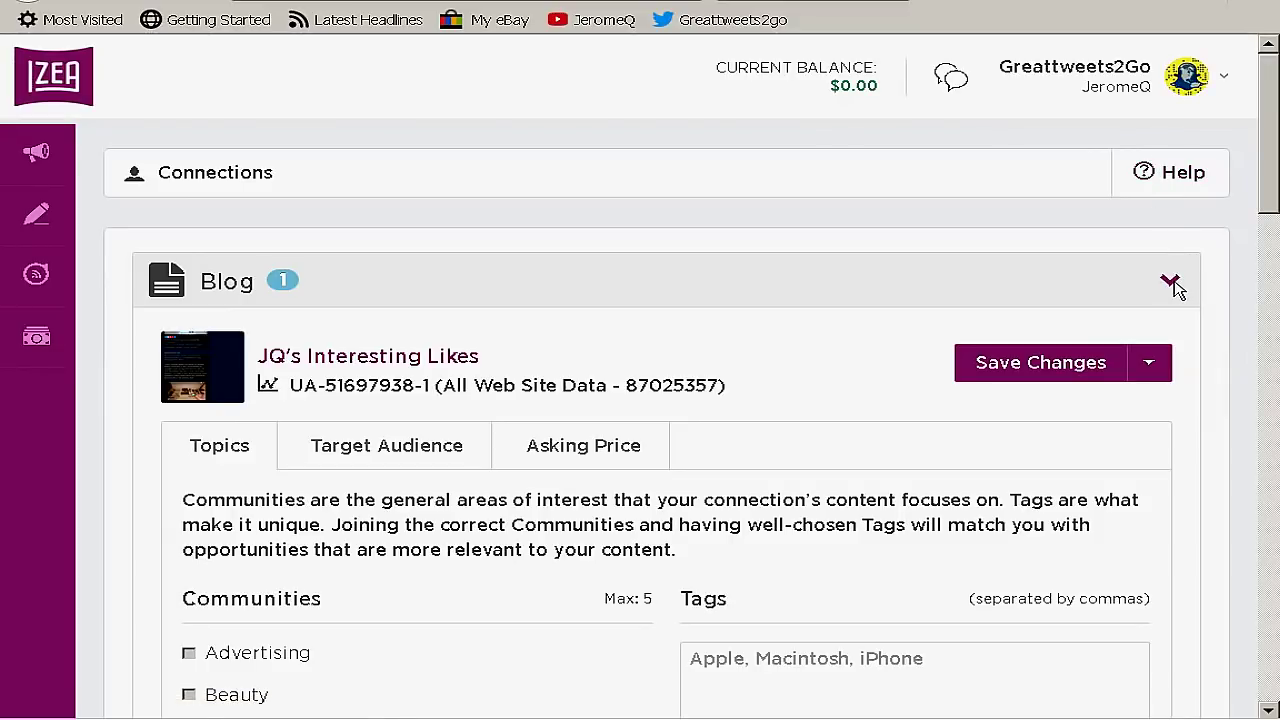
{"action": "left_click", "coordinate": [1172, 284]}
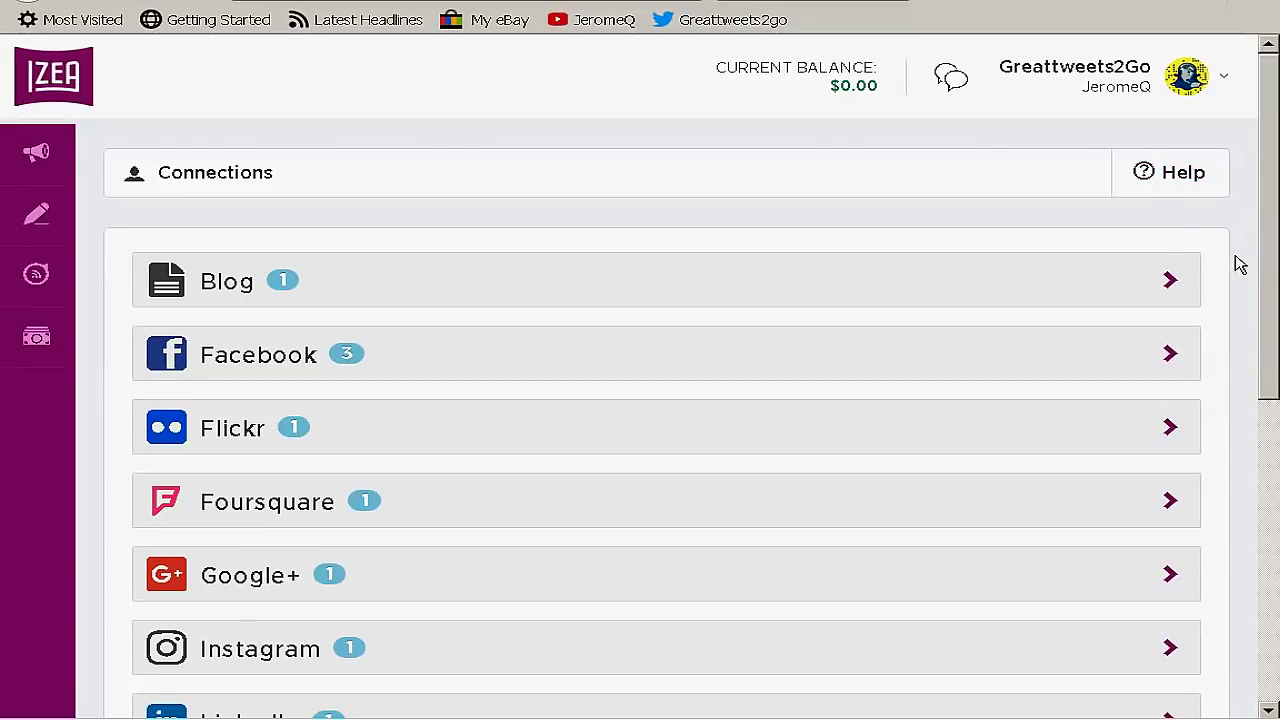
- Look over the connected social networks and expand the YouTube section to view its communities and tags
{"action": "scroll", "coordinate": [1272, 268], "scroll_direction": "down", "scroll_amount": 2}
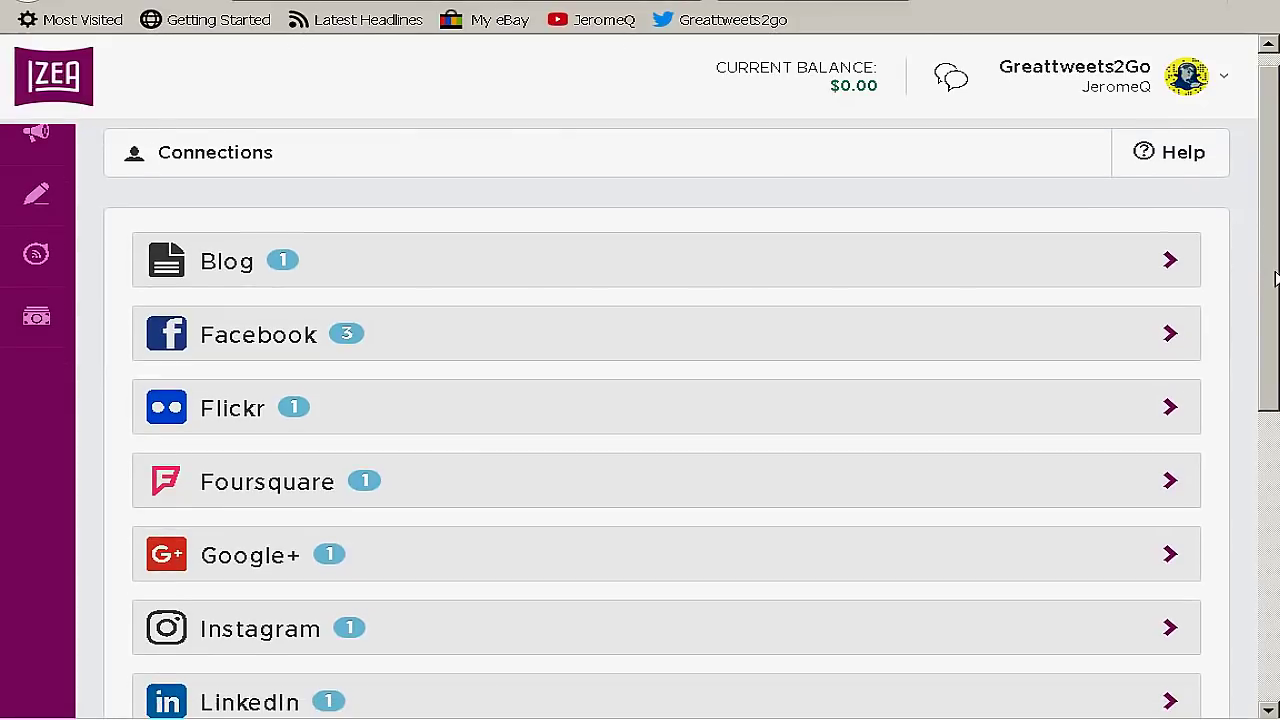
{"action": "scroll", "coordinate": [1272, 268], "scroll_direction": "down", "scroll_amount": 1}
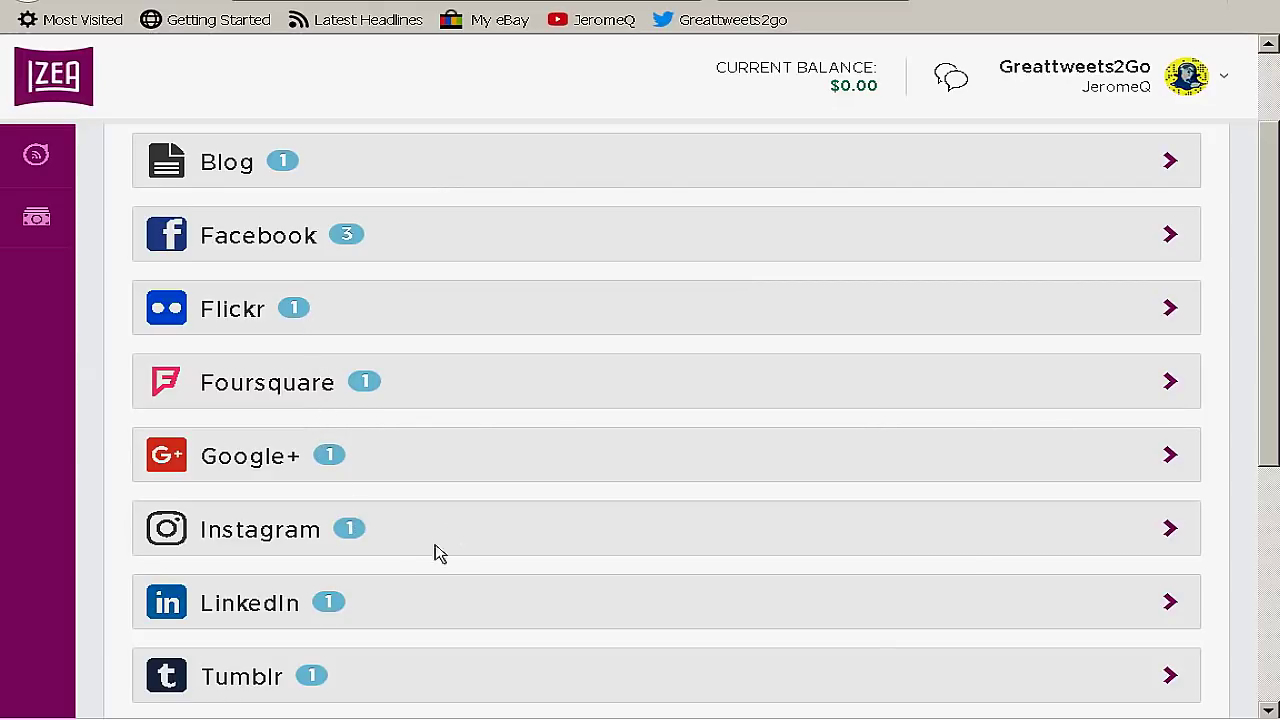
{"action": "left_click_drag", "start_coordinate": [1268, 362], "coordinate": [1276, 608]}
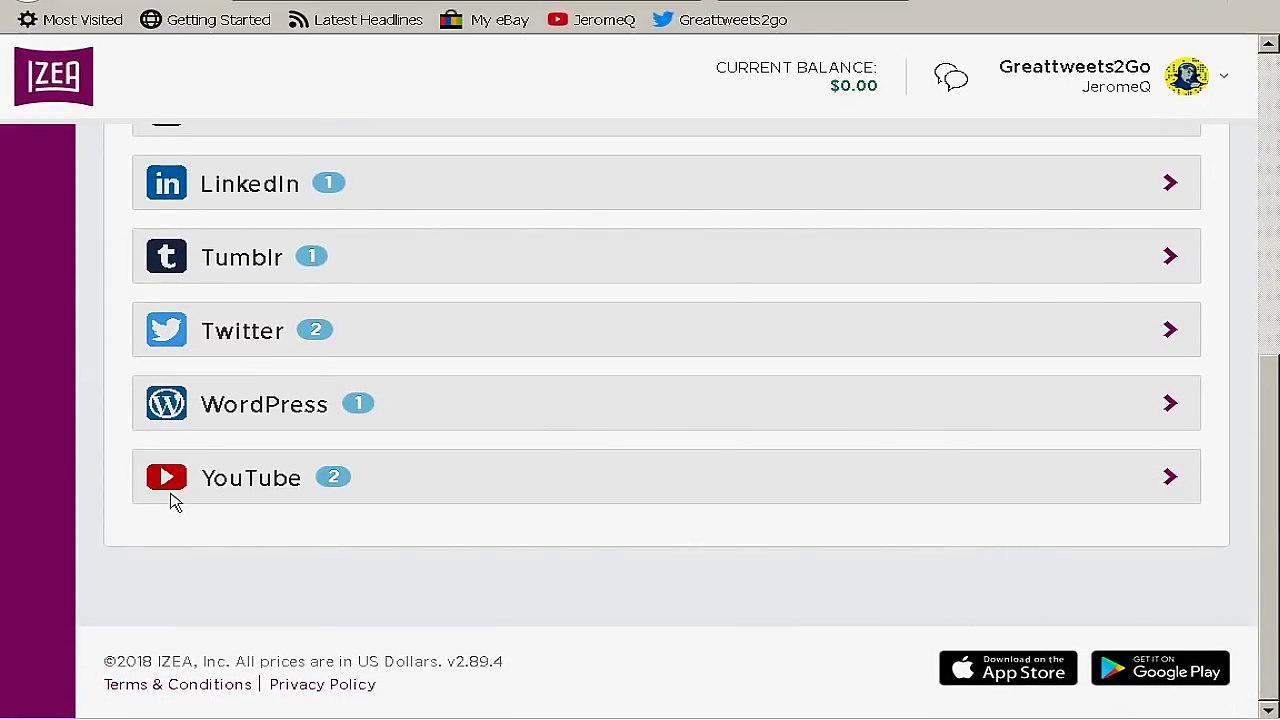
{"action": "left_click", "coordinate": [1170, 478]}
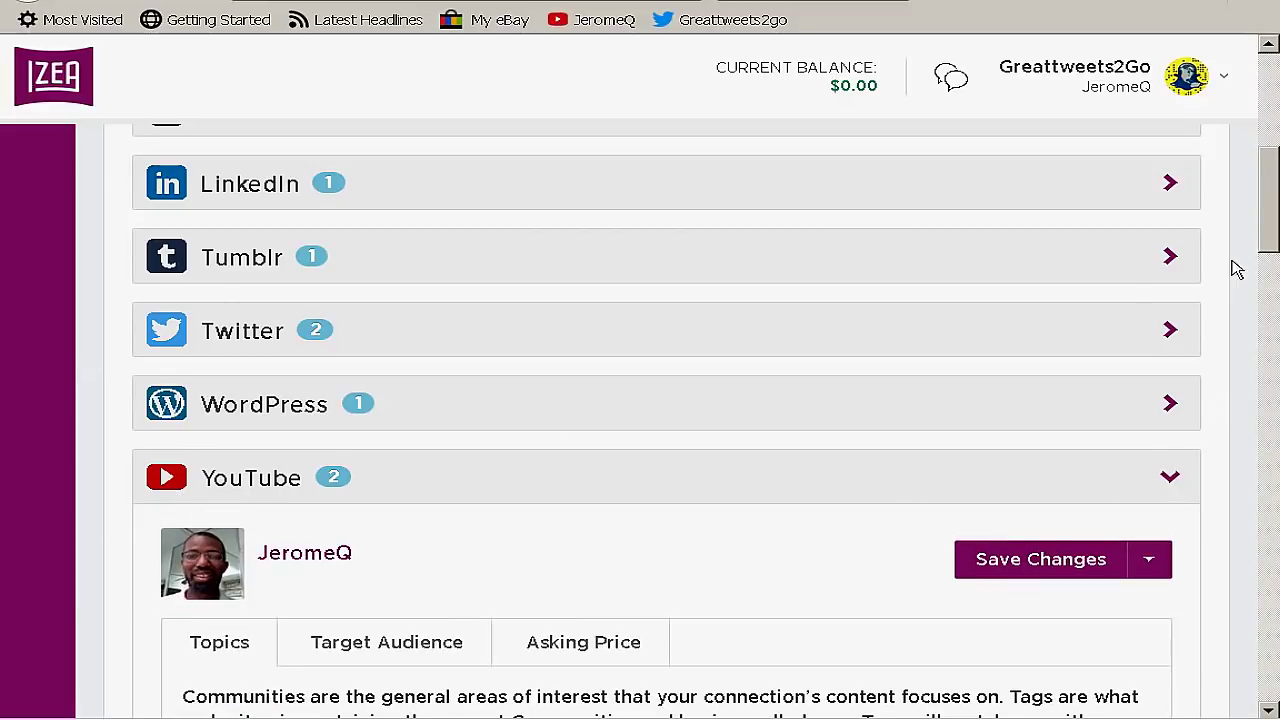
{"action": "left_click_drag", "start_coordinate": [1272, 228], "coordinate": [1272, 290]}
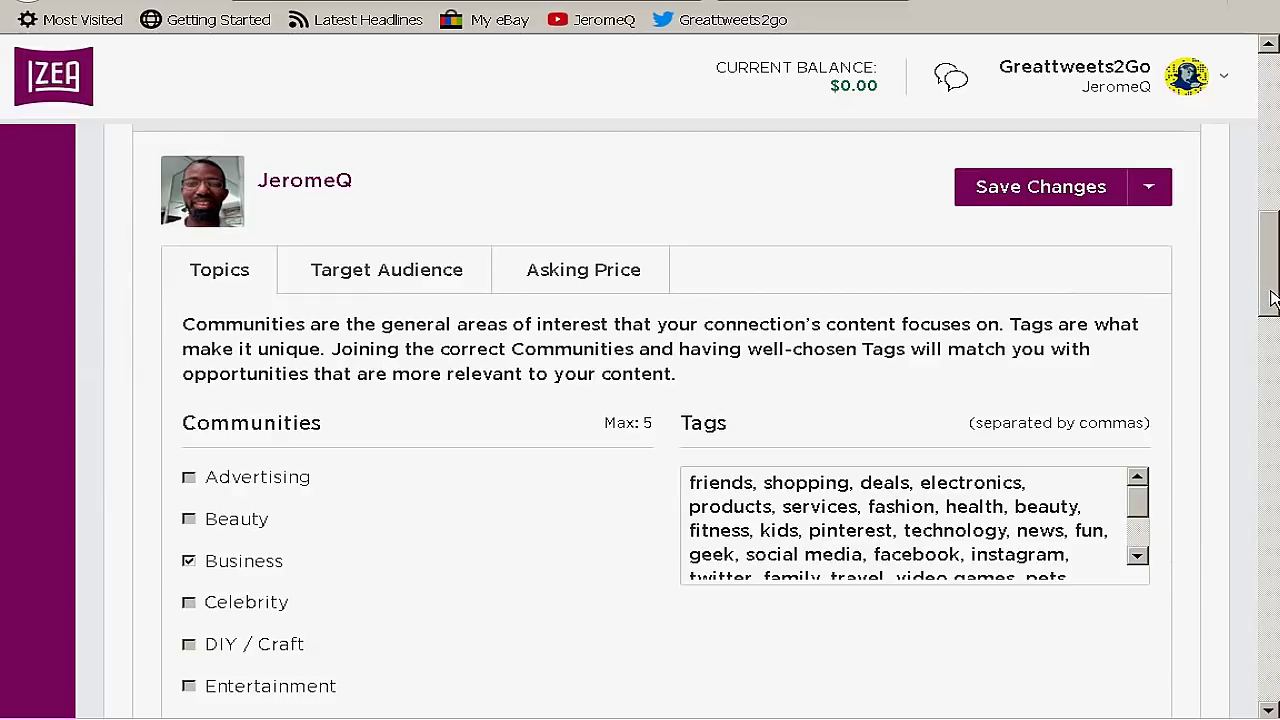
{"action": "mouse_move", "coordinate": [1270, 297]}
{"action": "left_mouse_down"}
{"action": "mouse_move", "coordinate": [1268, 310]}
{"action": "mouse_move", "coordinate": [1265, 295]}
{"action": "left_mouse_up"}
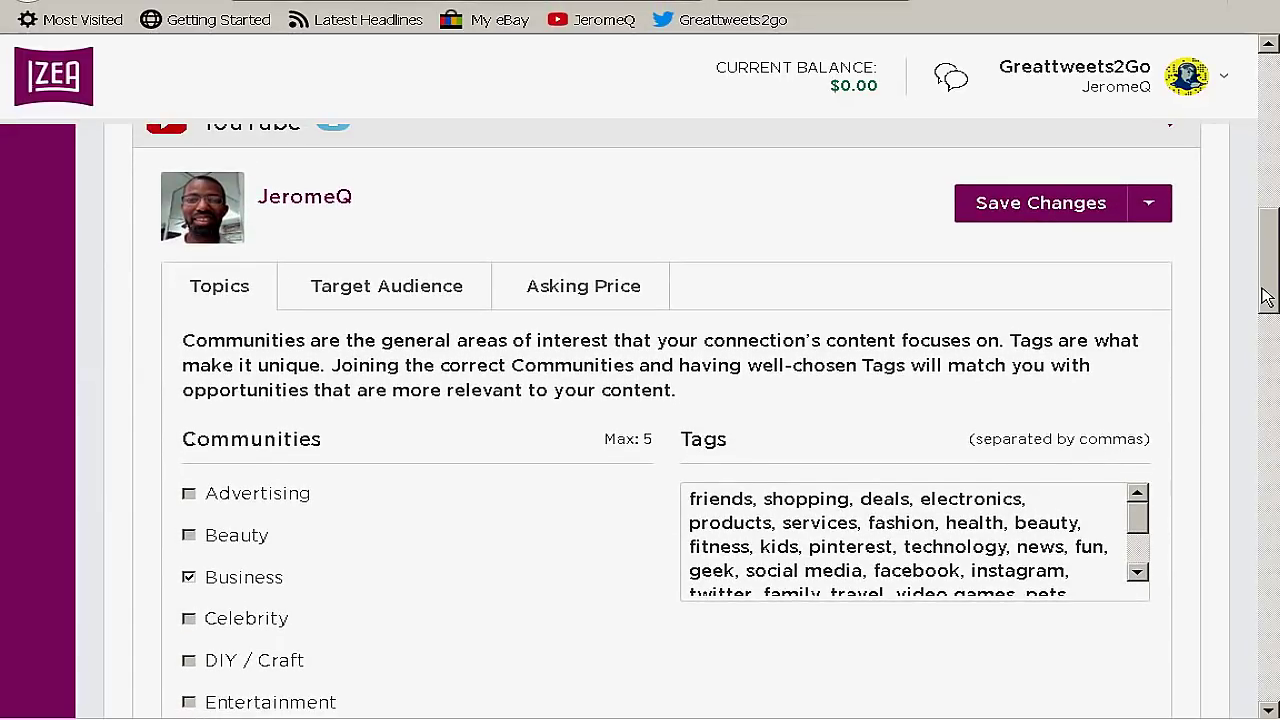
- Open the Google account chooser for adding another YouTube account, and close it without choosing an account
{"action": "left_click_drag", "start_coordinate": [1265, 297], "coordinate": [1273, 674]}
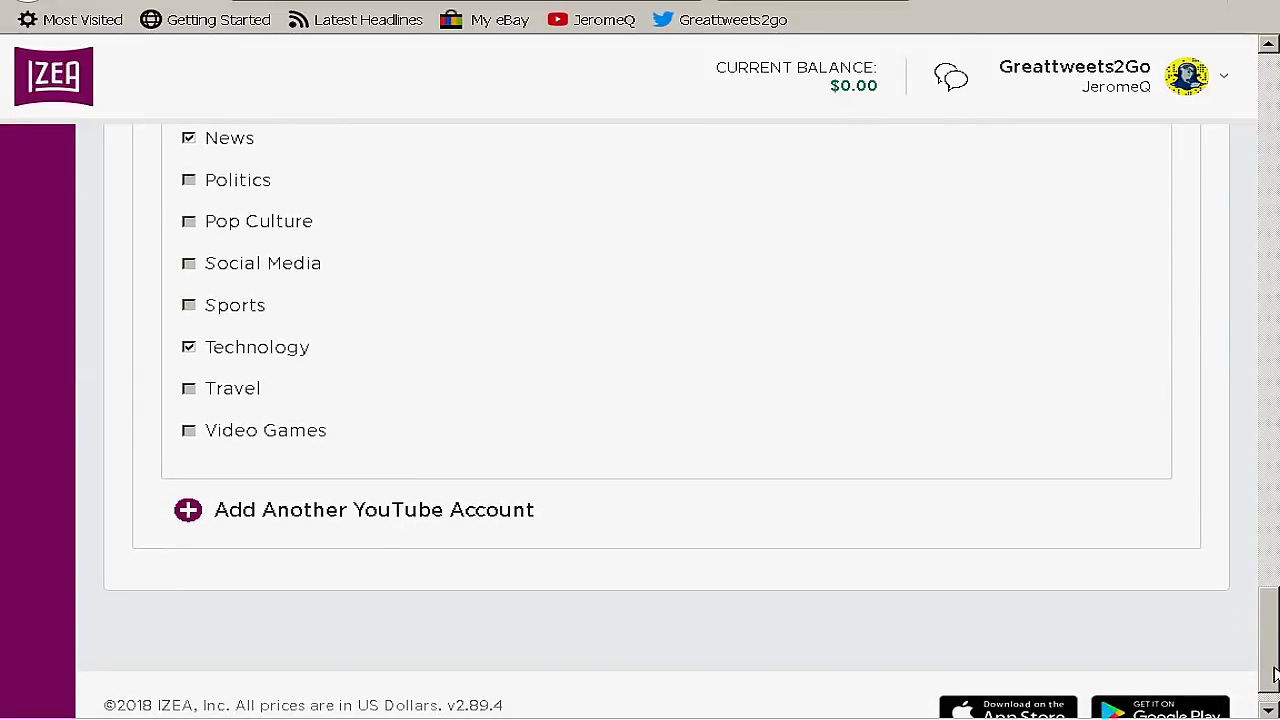
{"action": "left_click_drag", "start_coordinate": [1273, 674], "coordinate": [1273, 678]}
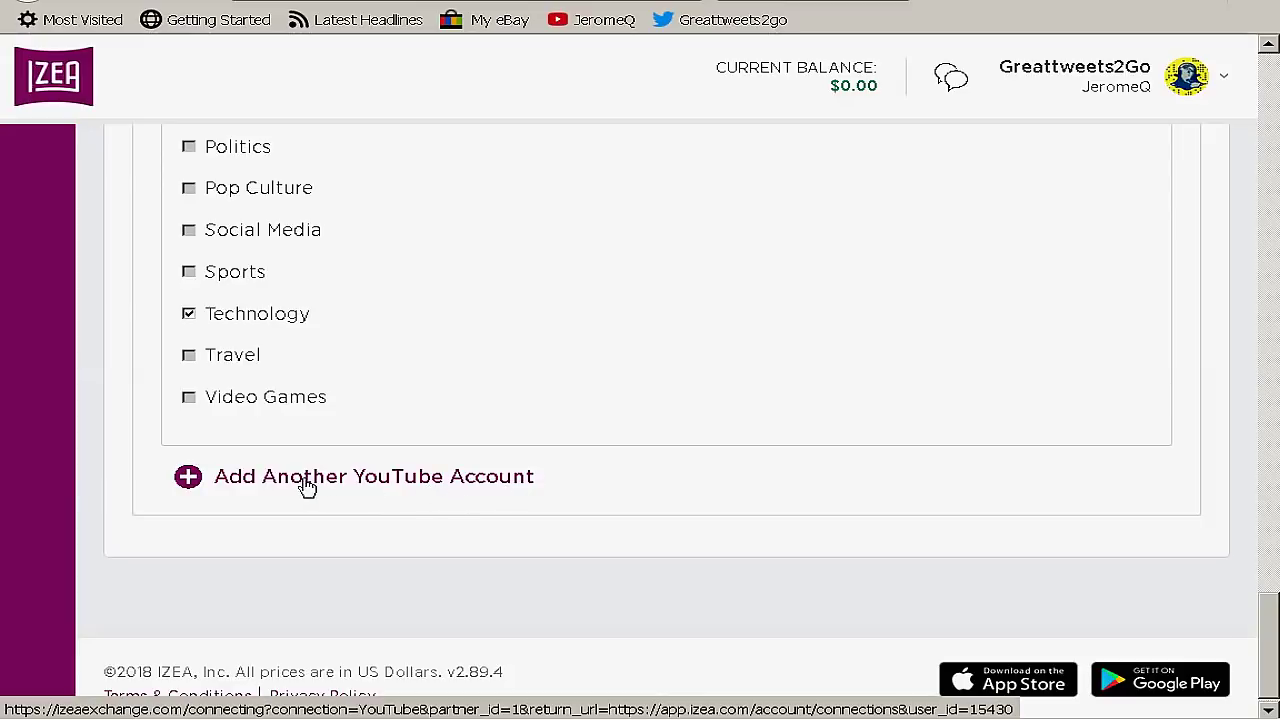
{"action": "left_click", "coordinate": [249, 487]}
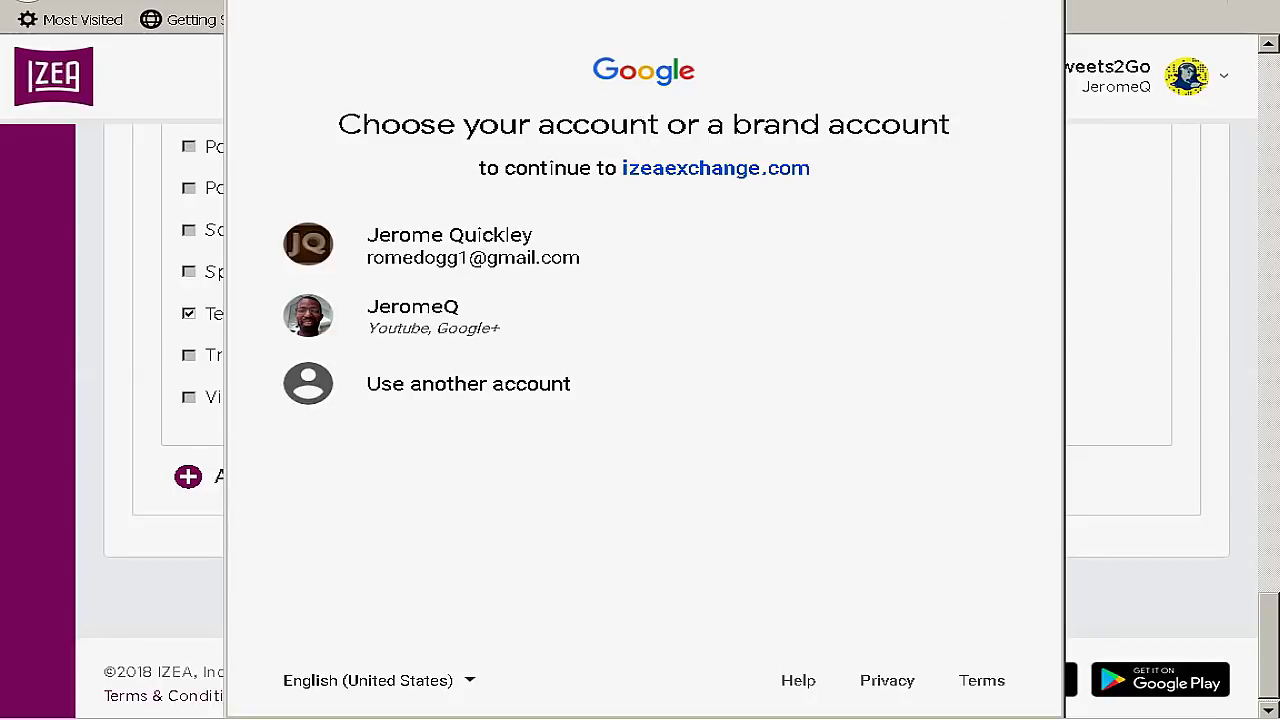
{"action": "left_click", "coordinate": [1050, 3]}
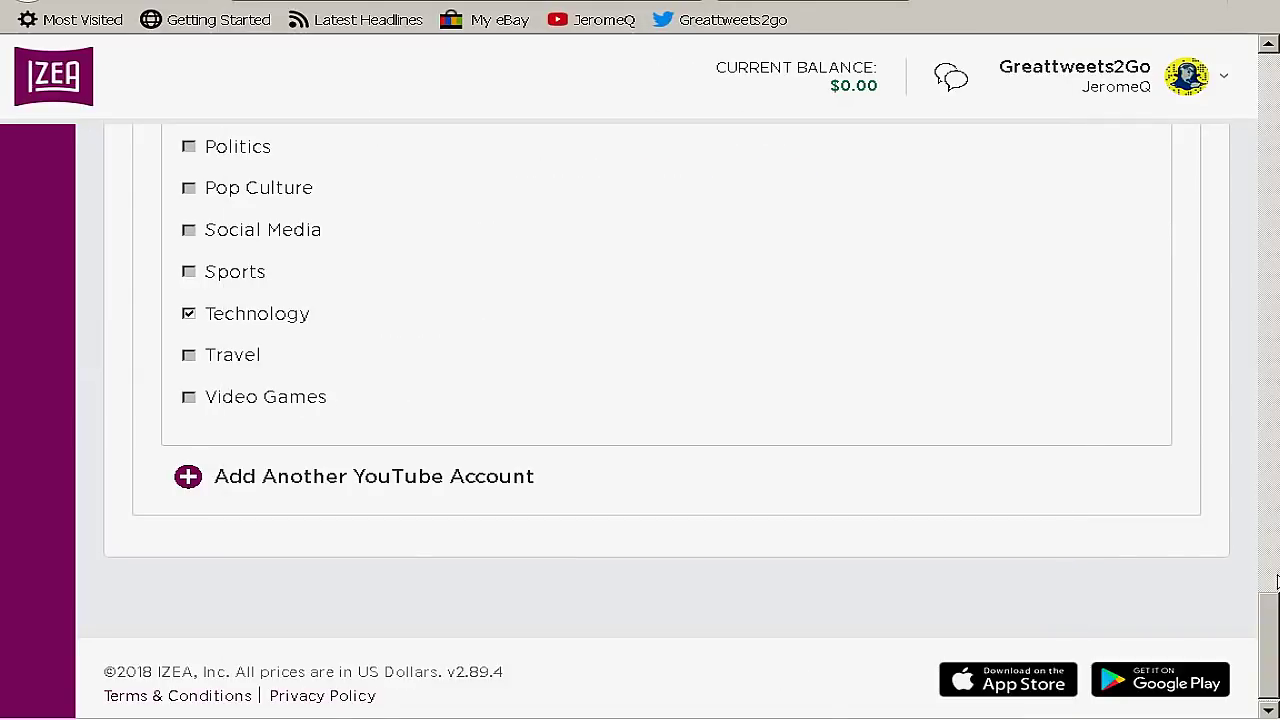
- Look over the communities and tags on the first YouTube account's topics
{"action": "left_click_drag", "start_coordinate": [1272, 614], "coordinate": [1273, 208]}
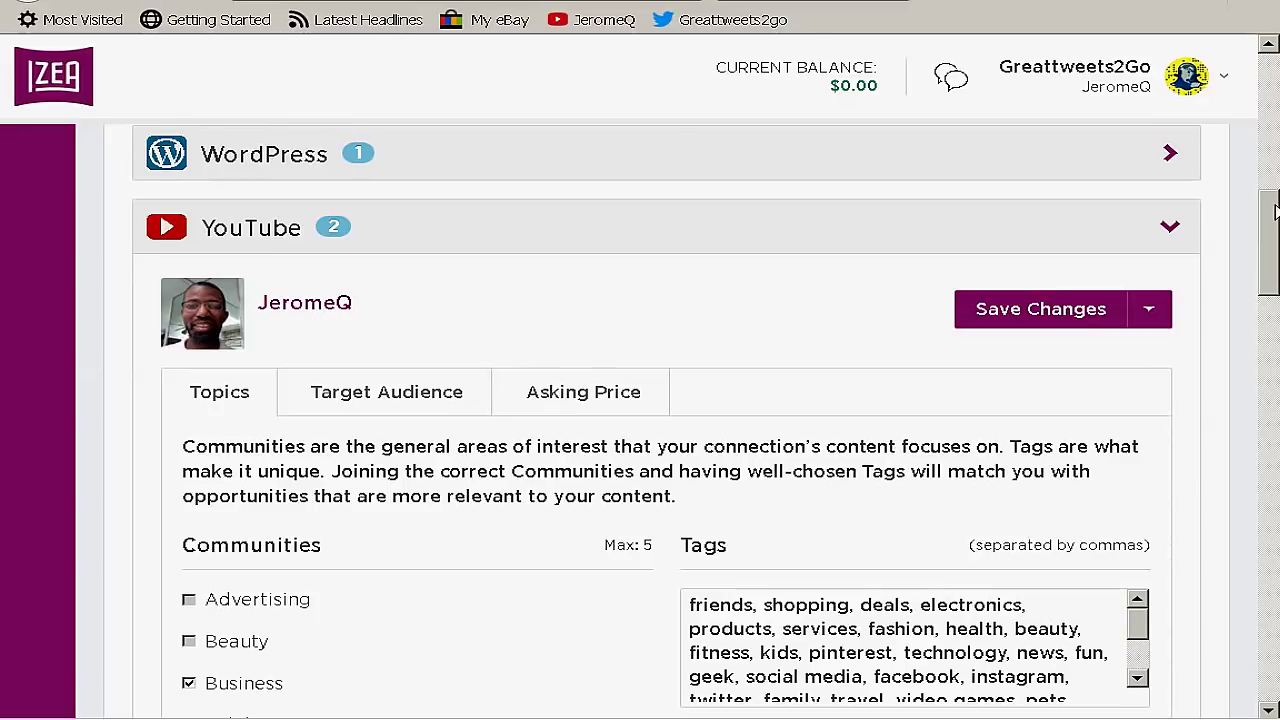
{"action": "left_click_drag", "start_coordinate": [1273, 208], "coordinate": [1273, 258]}
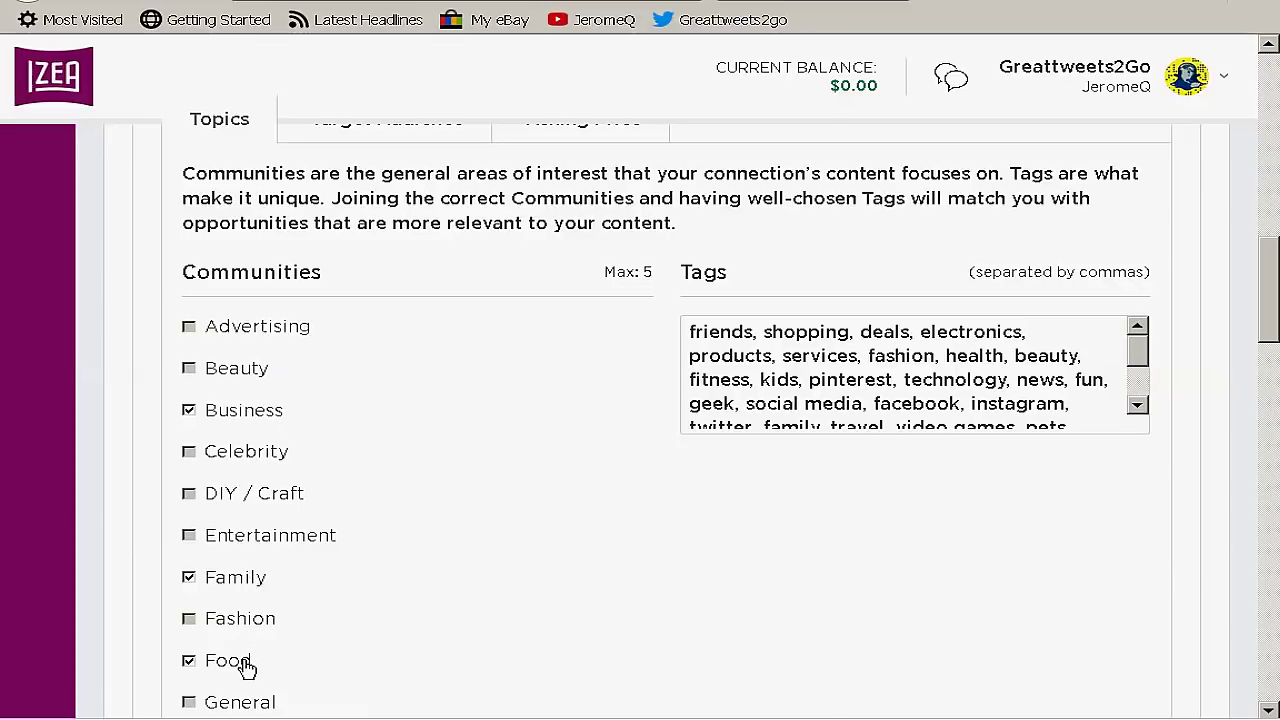
{"action": "left_click_drag", "start_coordinate": [1268, 300], "coordinate": [1270, 378]}
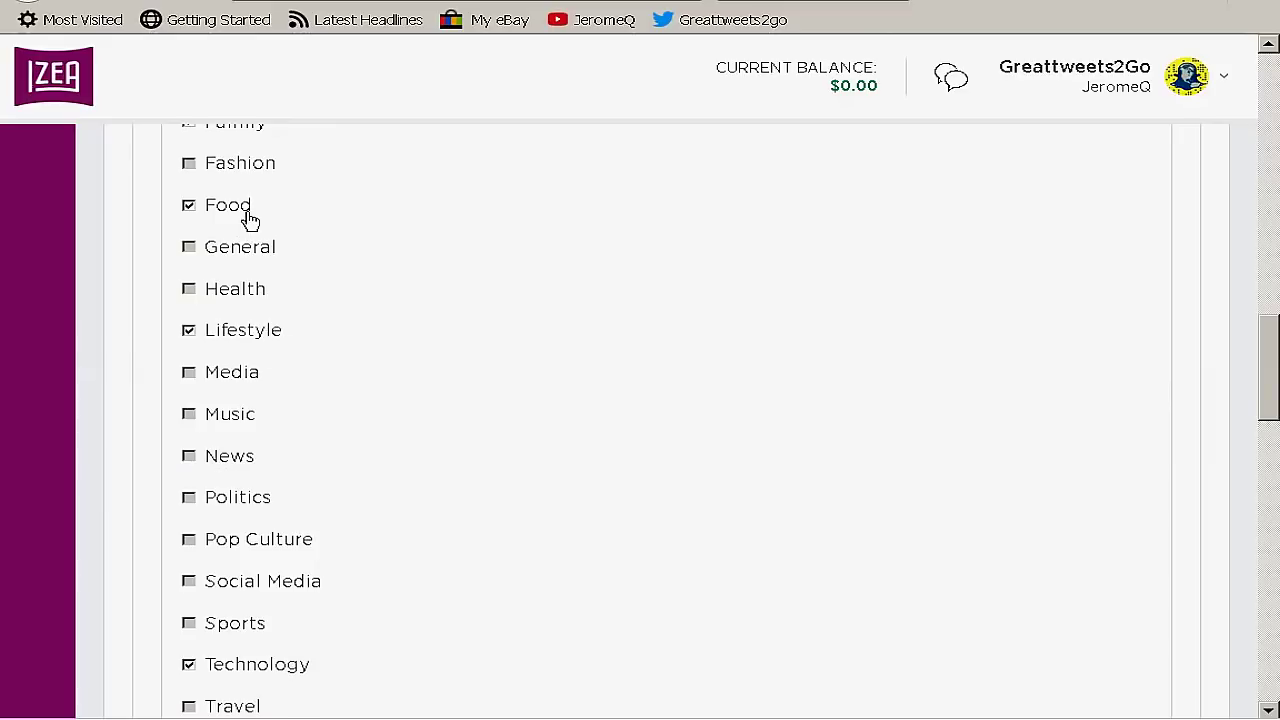
{"action": "left_click_drag", "start_coordinate": [1270, 405], "coordinate": [1270, 315]}
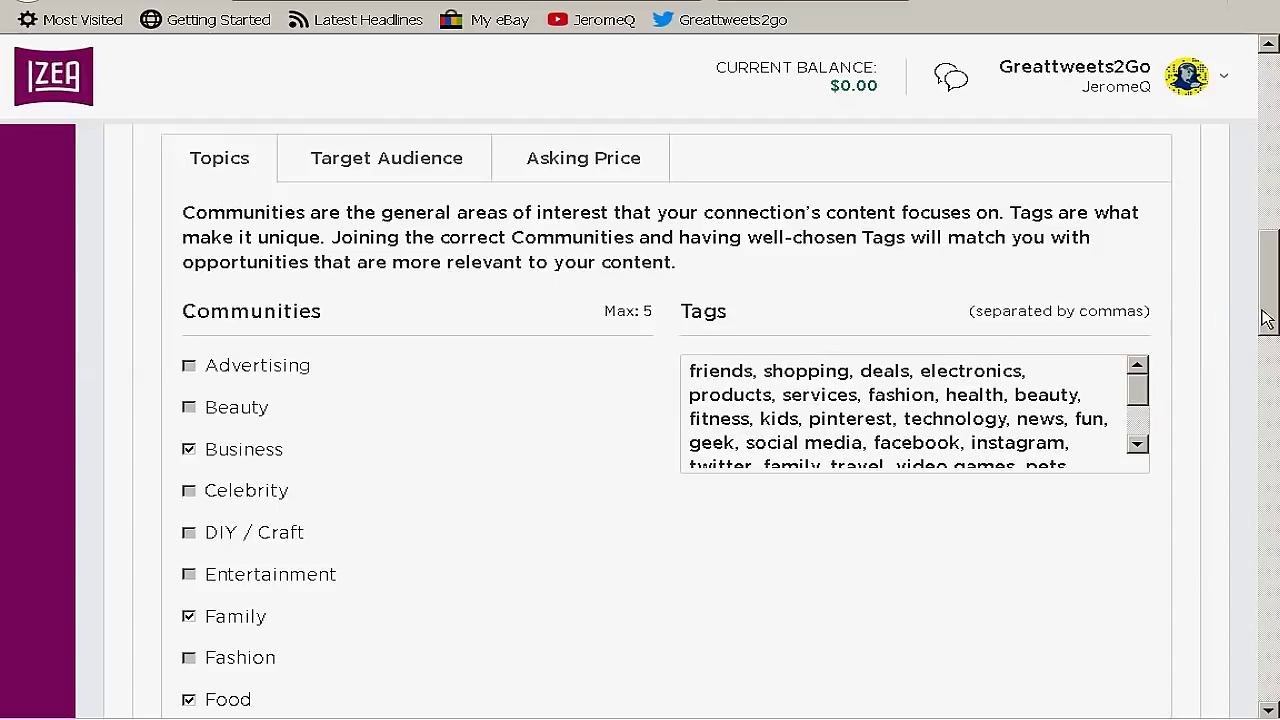
{"action": "left_click_drag", "start_coordinate": [1270, 316], "coordinate": [1270, 290]}
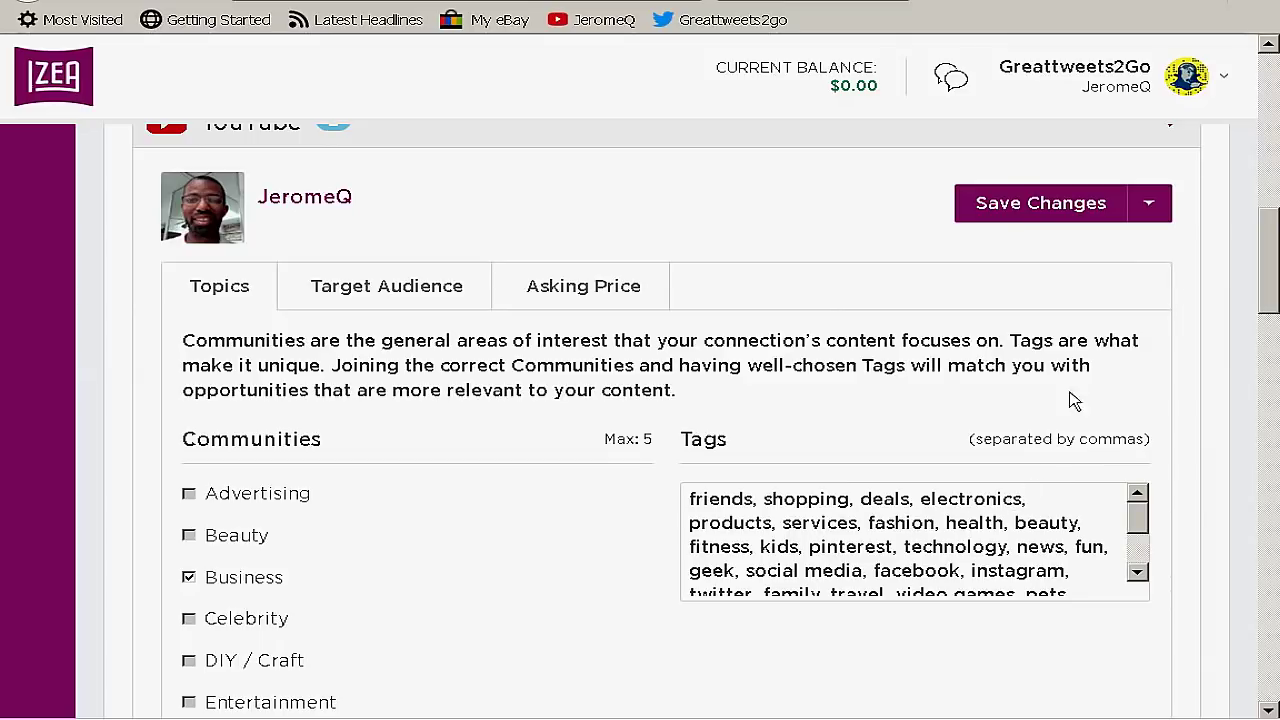
- Open the list of connections whose settings can be copied to the first YouTube account, and close it without copying
{"action": "left_click", "coordinate": [1152, 205]}
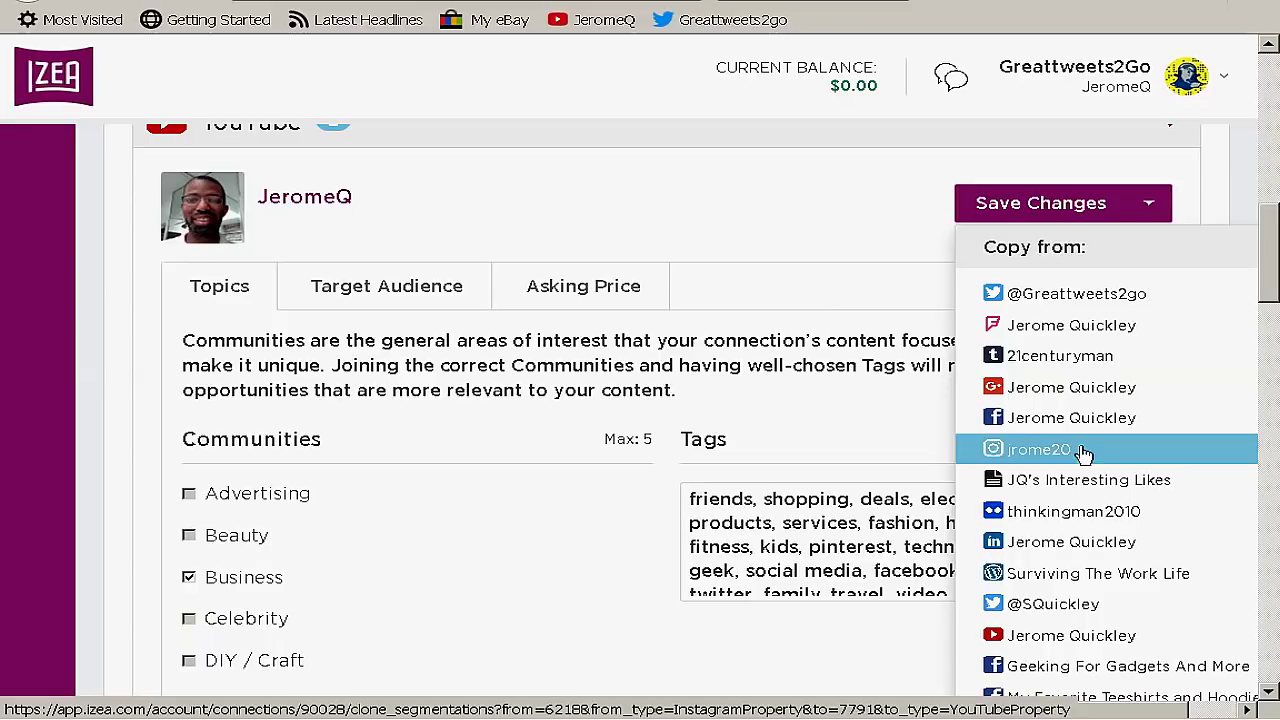
{"action": "left_click", "coordinate": [851, 527]}
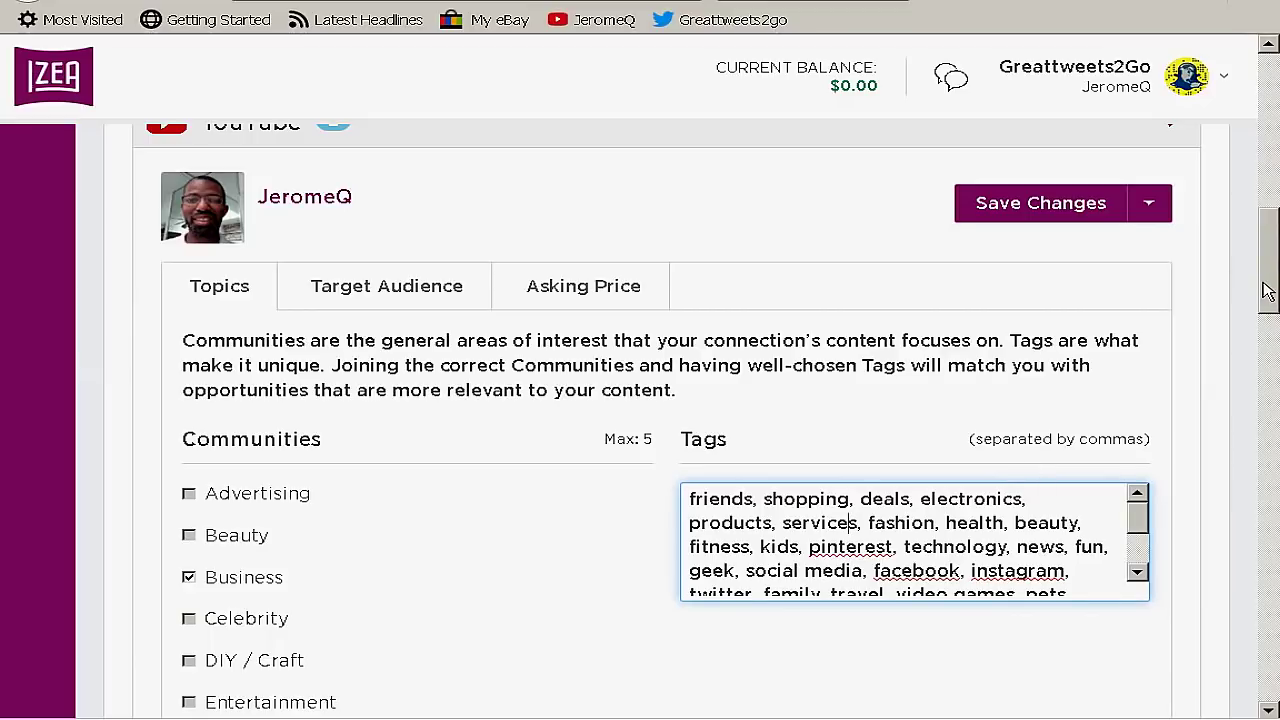
{"action": "mouse_move", "coordinate": [1268, 290]}
{"action": "left_mouse_down"}
{"action": "mouse_move", "coordinate": [1272, 330]}
{"action": "mouse_move", "coordinate": [1274, 284]}
{"action": "left_mouse_up"}
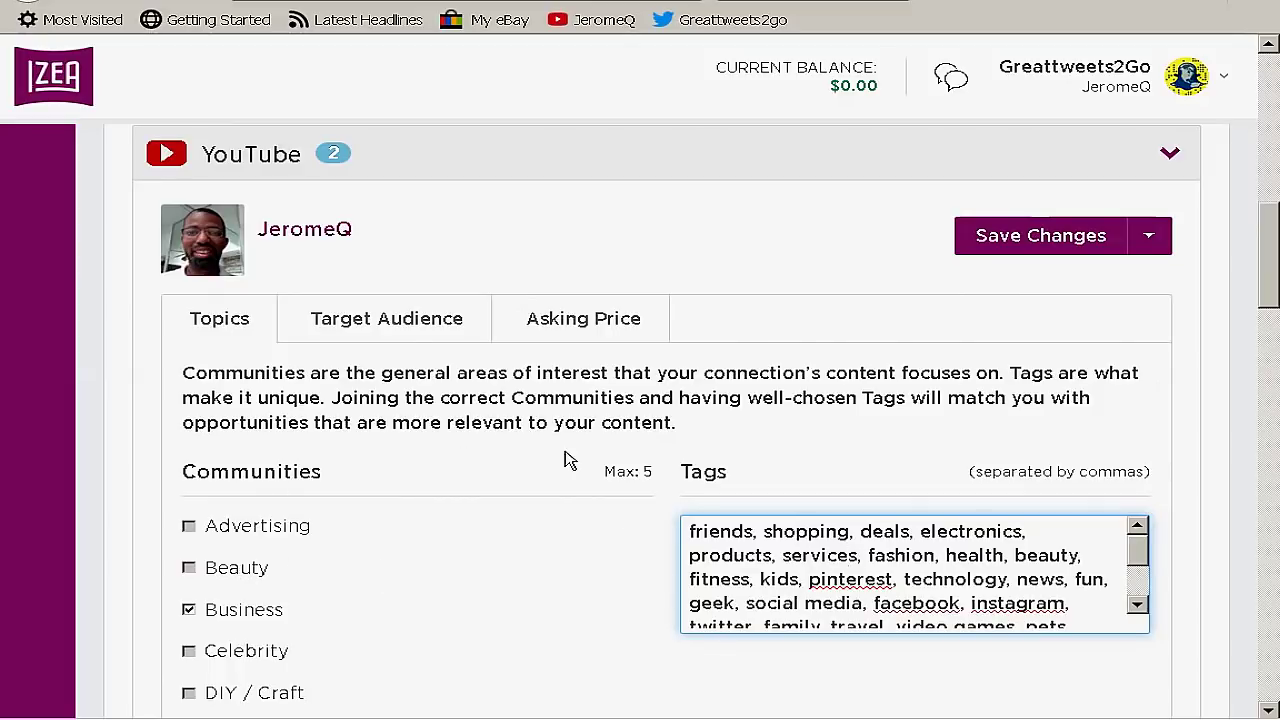
- Examine the first YouTube account's target audience, including language, age, ethnicity, income and gender, and return to the start of its settings
{"action": "left_click", "coordinate": [405, 328]}
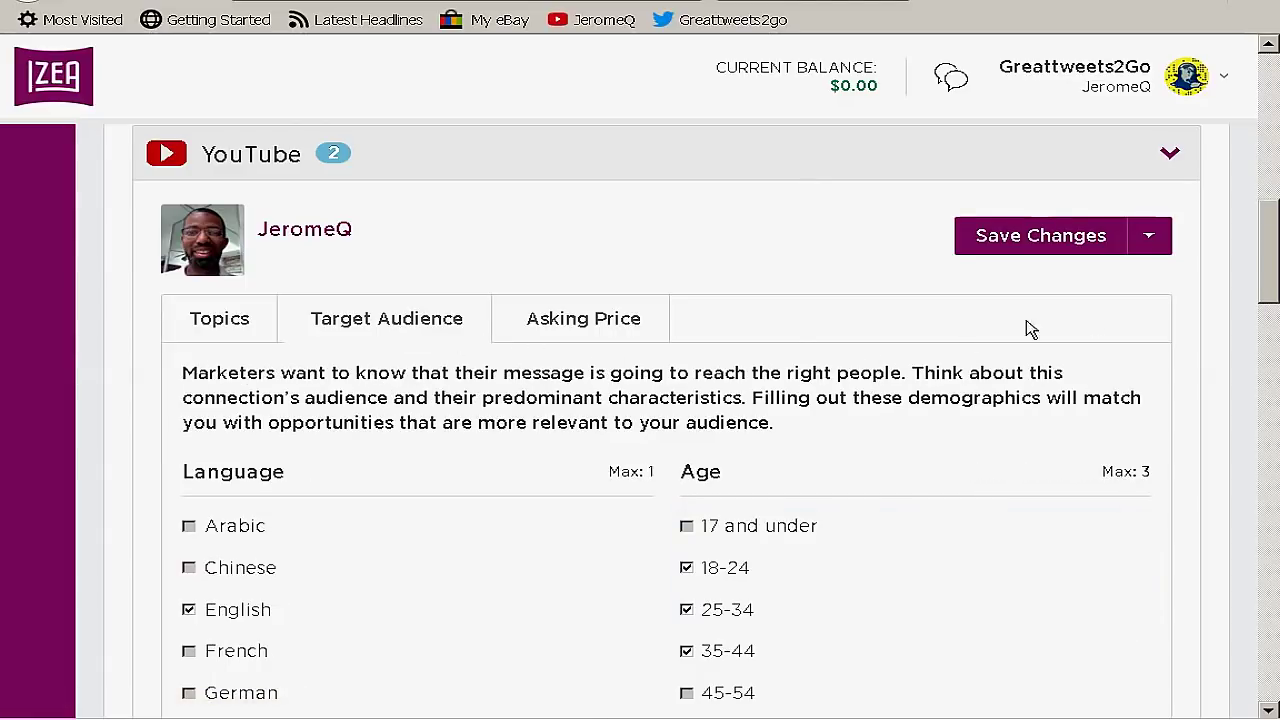
{"action": "left_click_drag", "start_coordinate": [1268, 297], "coordinate": [1262, 340]}
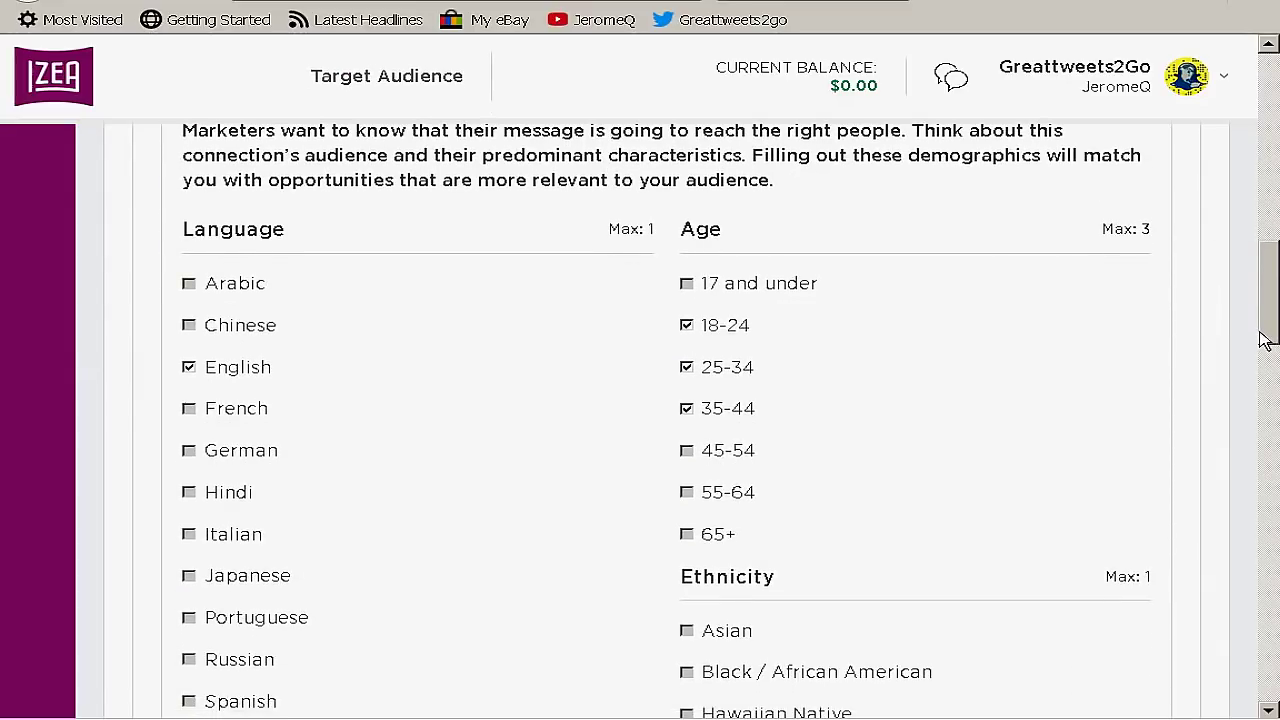
{"action": "scroll", "coordinate": [1263, 340], "scroll_direction": "up", "scroll_amount": 1}
{"action": "mouse_move", "coordinate": [1263, 340]}
{"action": "left_mouse_down"}
{"action": "mouse_move", "coordinate": [1263, 305]}
{"action": "mouse_move", "coordinate": [1266, 350]}
{"action": "mouse_move", "coordinate": [1266, 330]}
{"action": "left_mouse_up"}
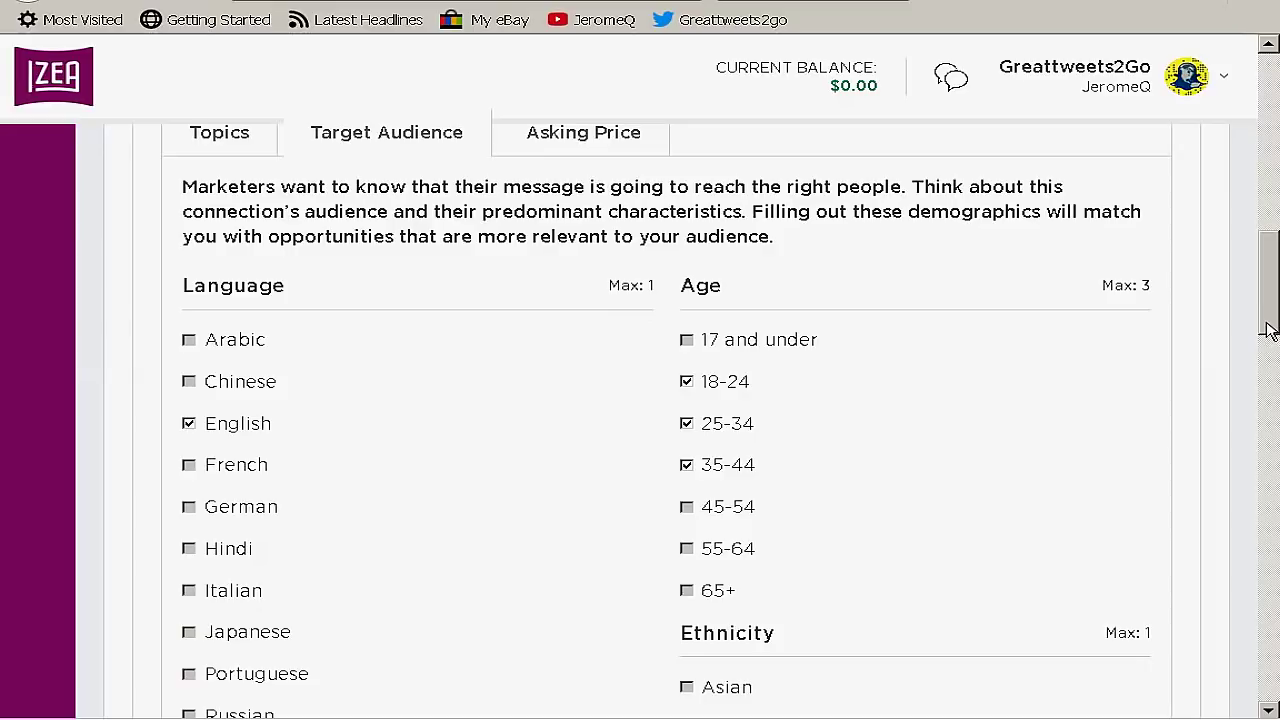
{"action": "mouse_move", "coordinate": [1268, 330]}
{"action": "left_mouse_down"}
{"action": "mouse_move", "coordinate": [1268, 165]}
{"action": "mouse_move", "coordinate": [1268, 325]}
{"action": "left_mouse_up"}
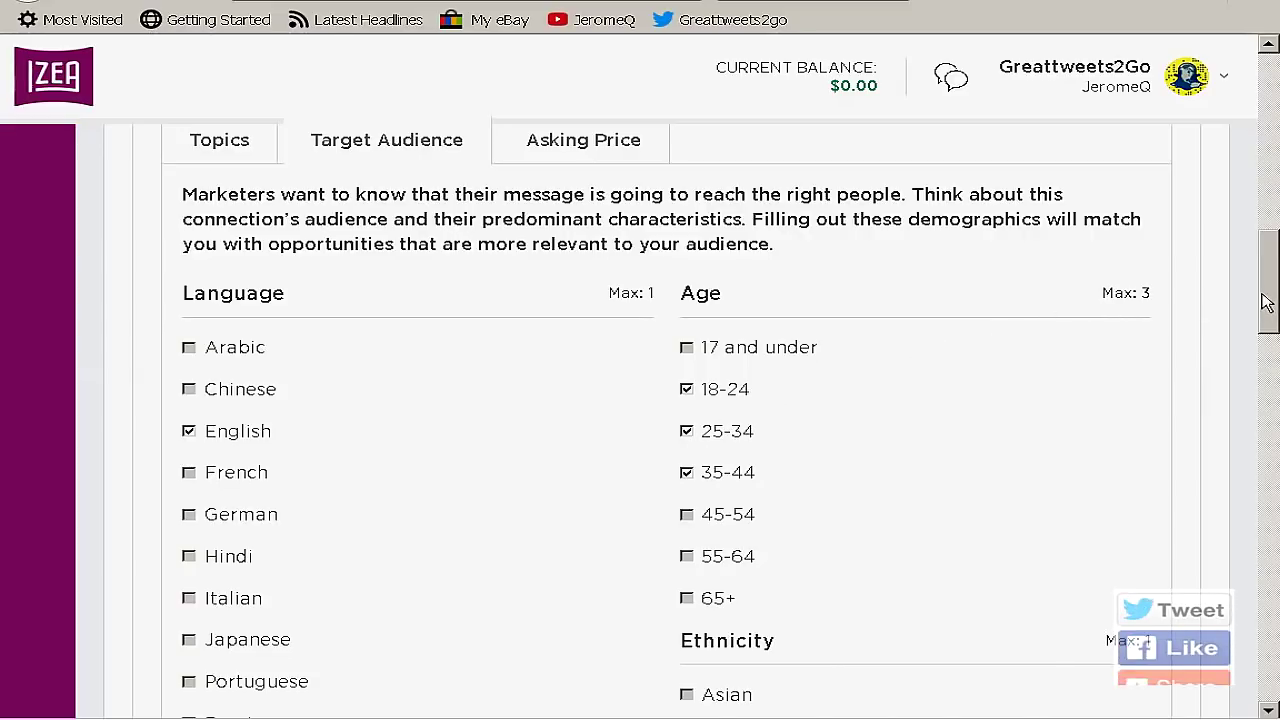
{"action": "left_click_drag", "start_coordinate": [1265, 303], "coordinate": [1265, 366]}
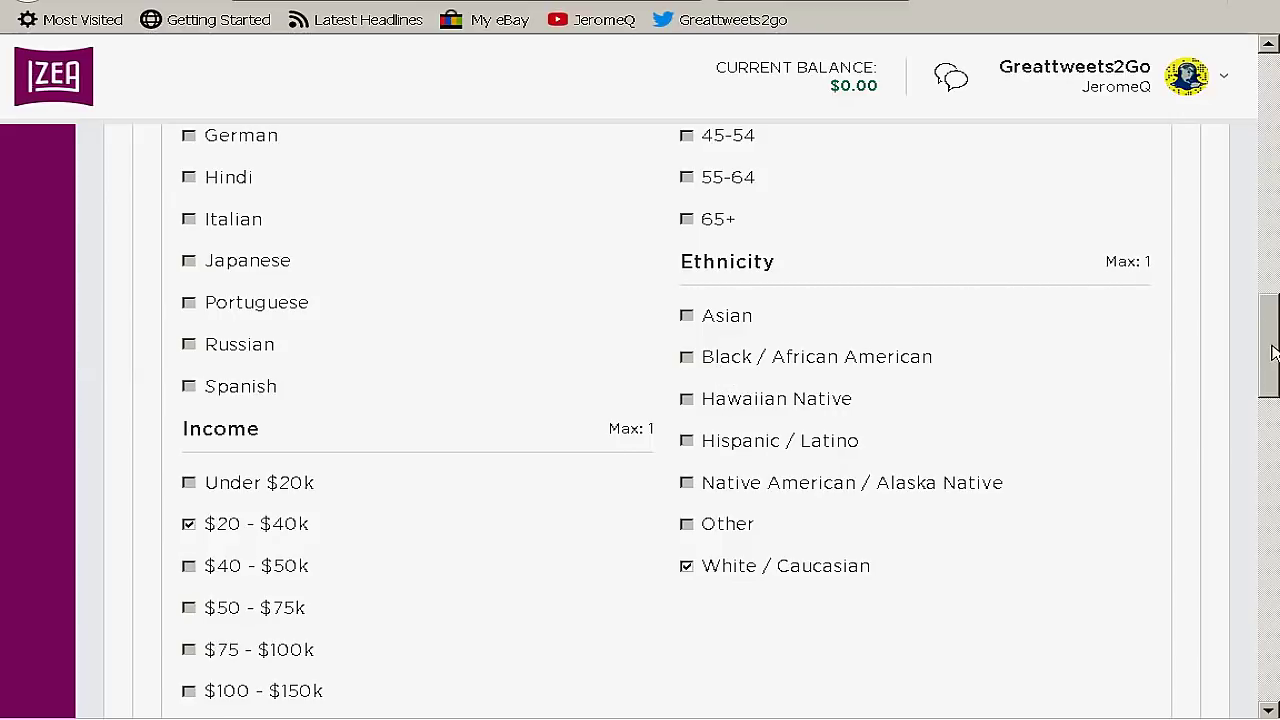
{"action": "left_click_drag", "start_coordinate": [1272, 352], "coordinate": [1266, 380]}
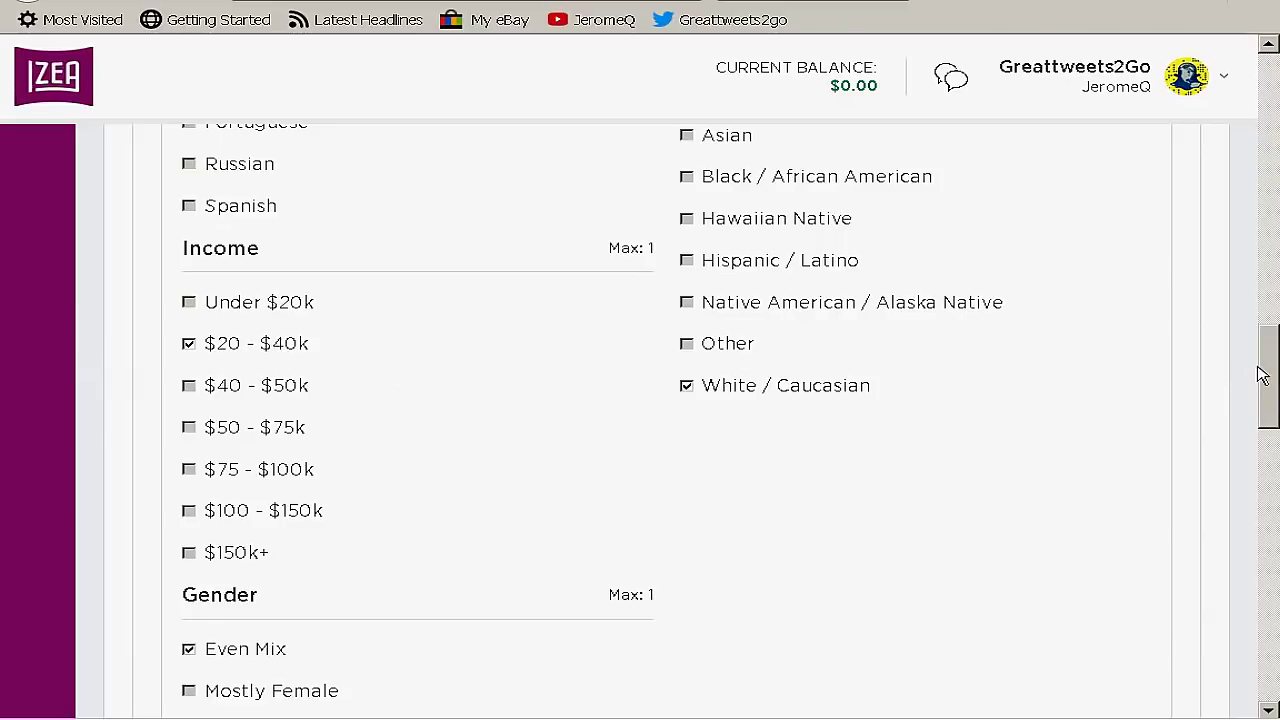
{"action": "left_click_drag", "start_coordinate": [1270, 380], "coordinate": [1268, 432]}
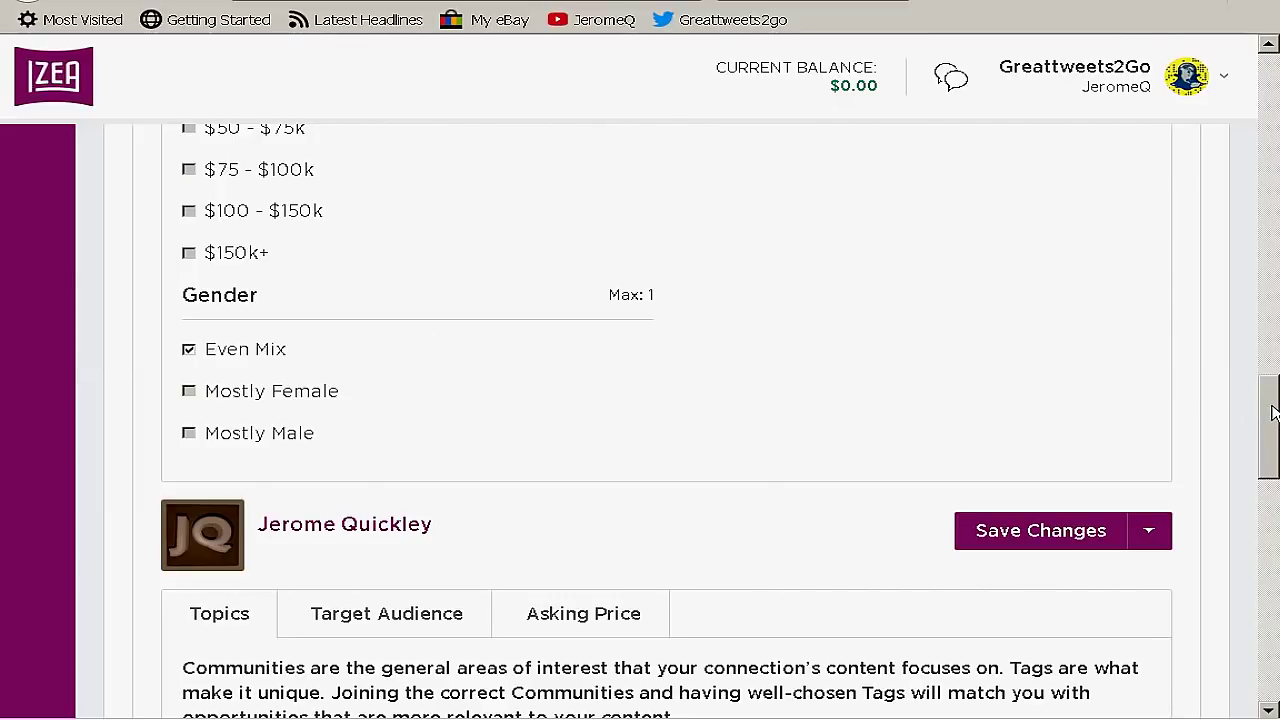
{"action": "left_click_drag", "start_coordinate": [1273, 413], "coordinate": [1273, 245]}
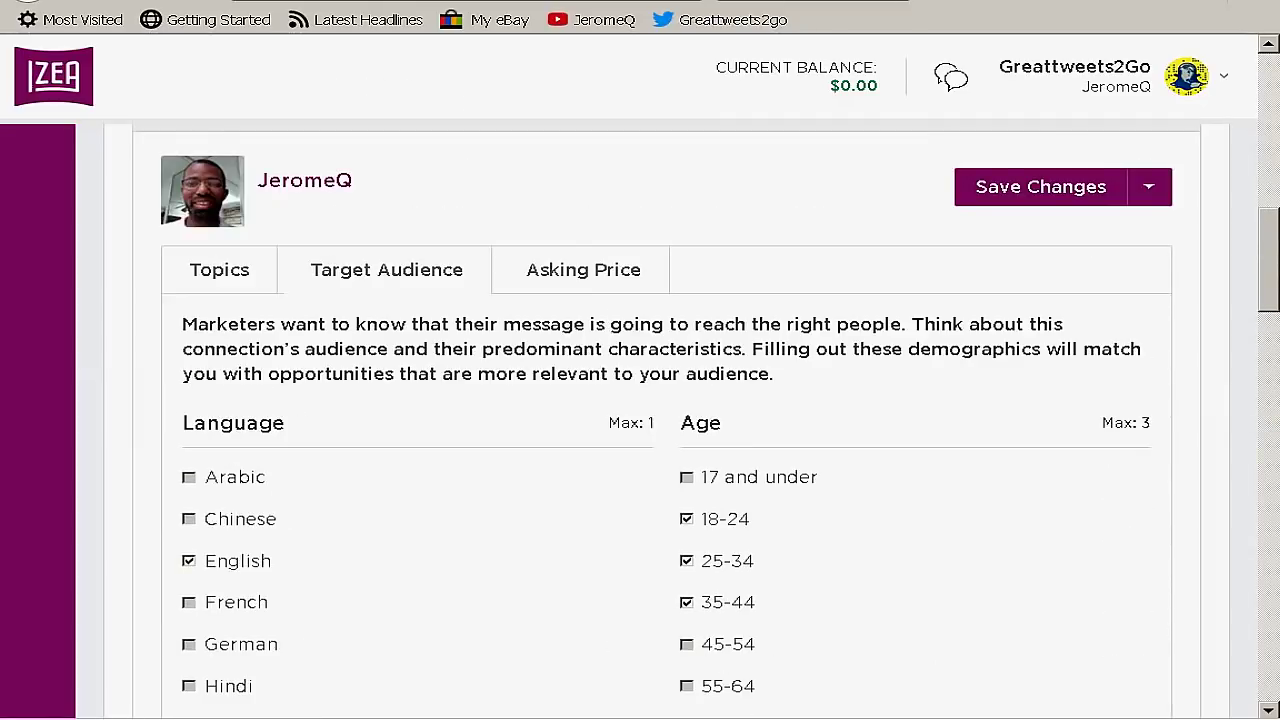
- View the first YouTube account's asking price, and collapse the YouTube section
{"action": "left_click", "coordinate": [625, 278]}
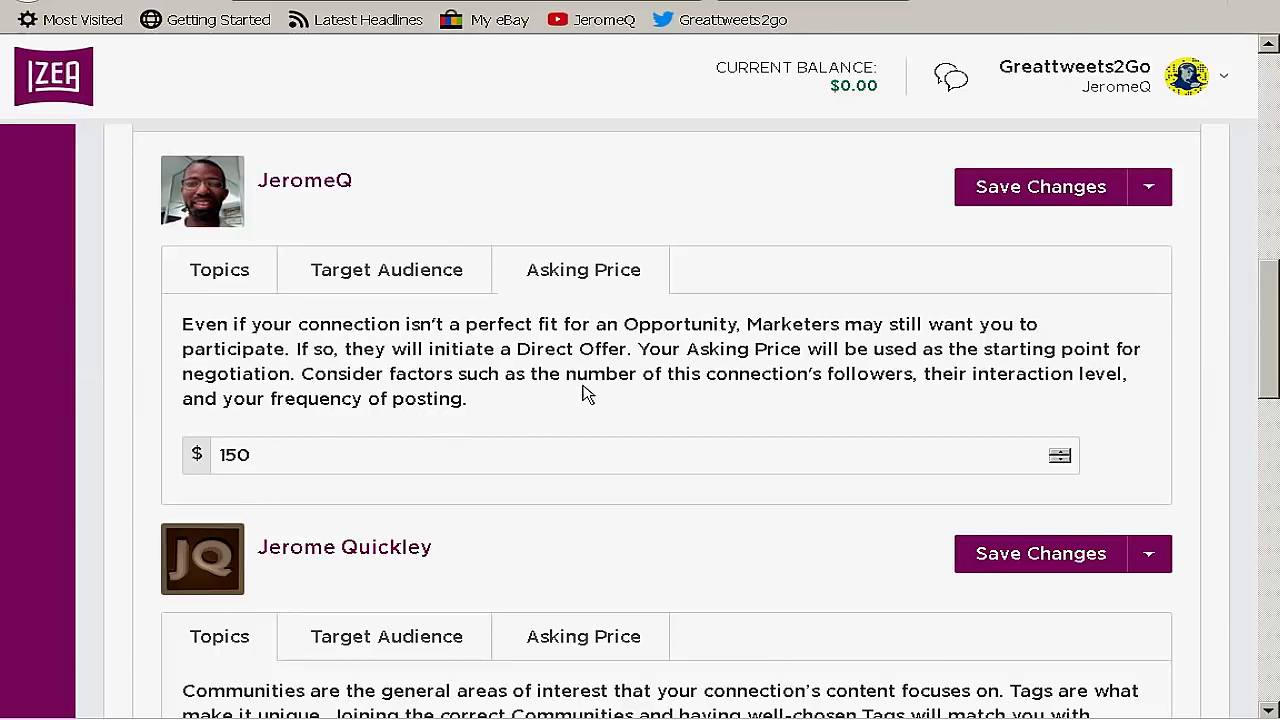
{"action": "left_click", "coordinate": [440, 280]}
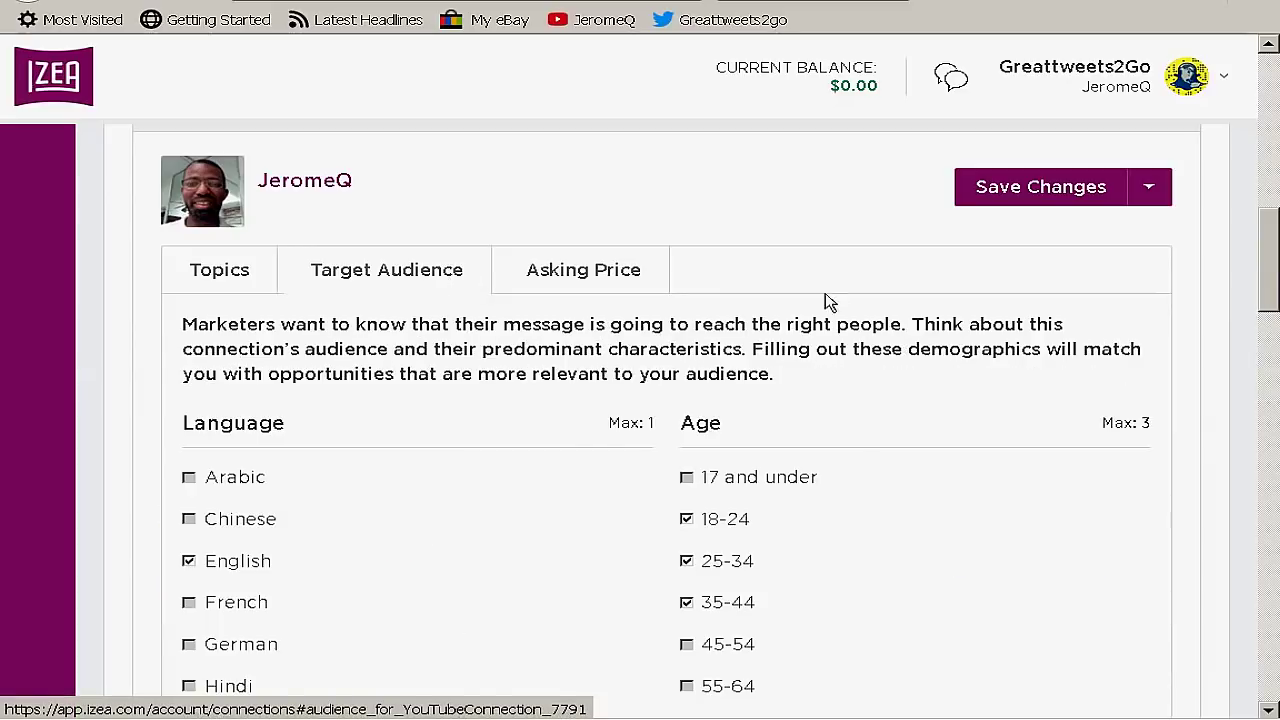
{"action": "left_click_drag", "start_coordinate": [1273, 287], "coordinate": [1270, 247]}
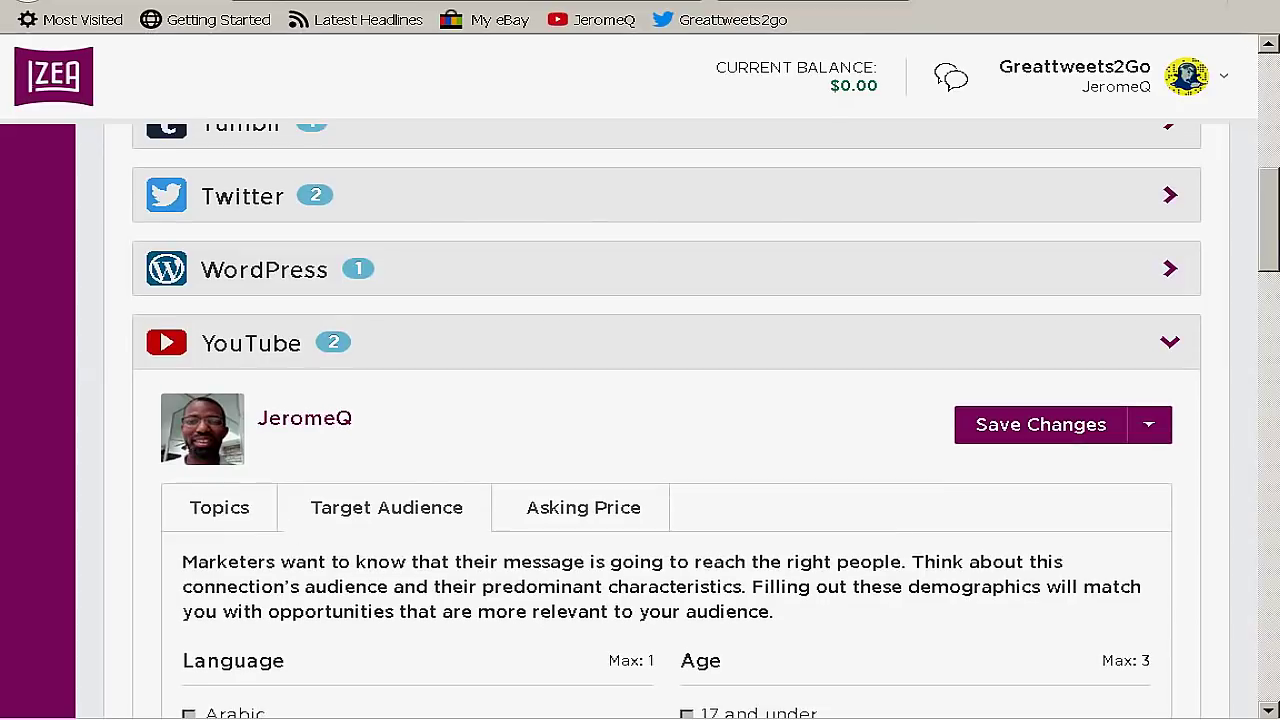
{"action": "left_click", "coordinate": [1174, 345]}
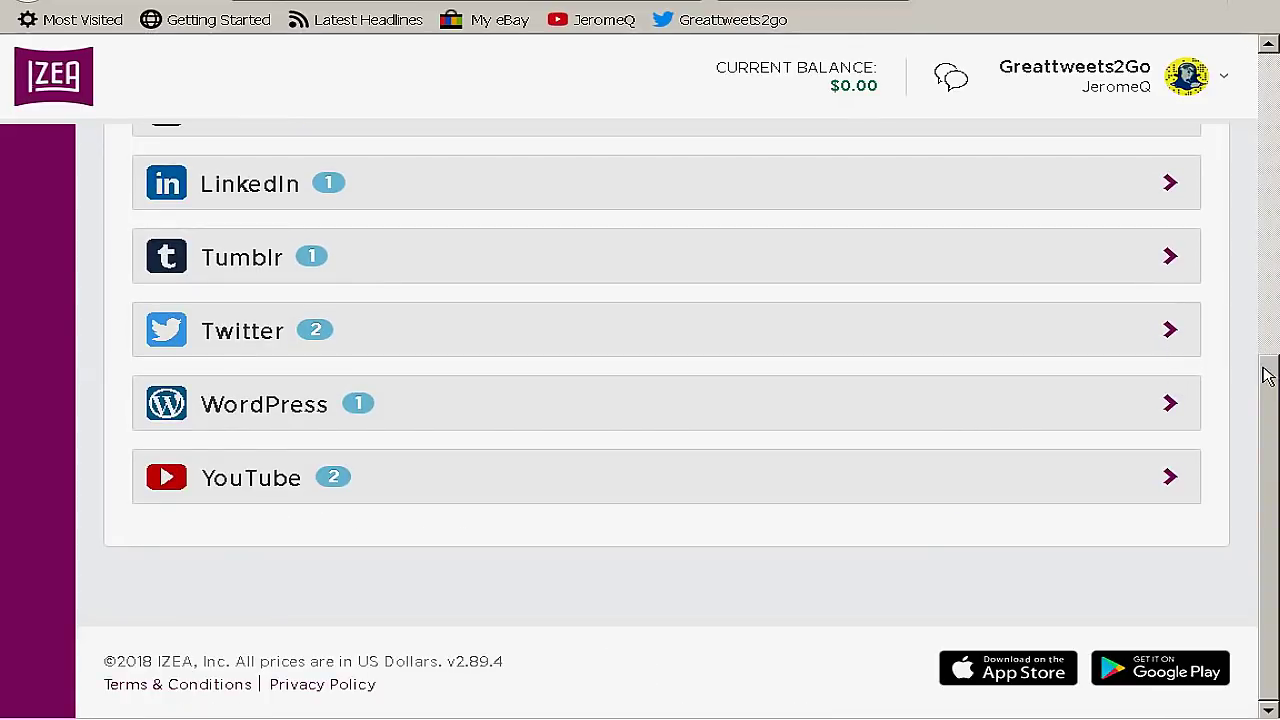
- Expand the Instagram section and look over the connected account's communities and tags
{"action": "left_click_drag", "start_coordinate": [1266, 378], "coordinate": [1262, 206]}
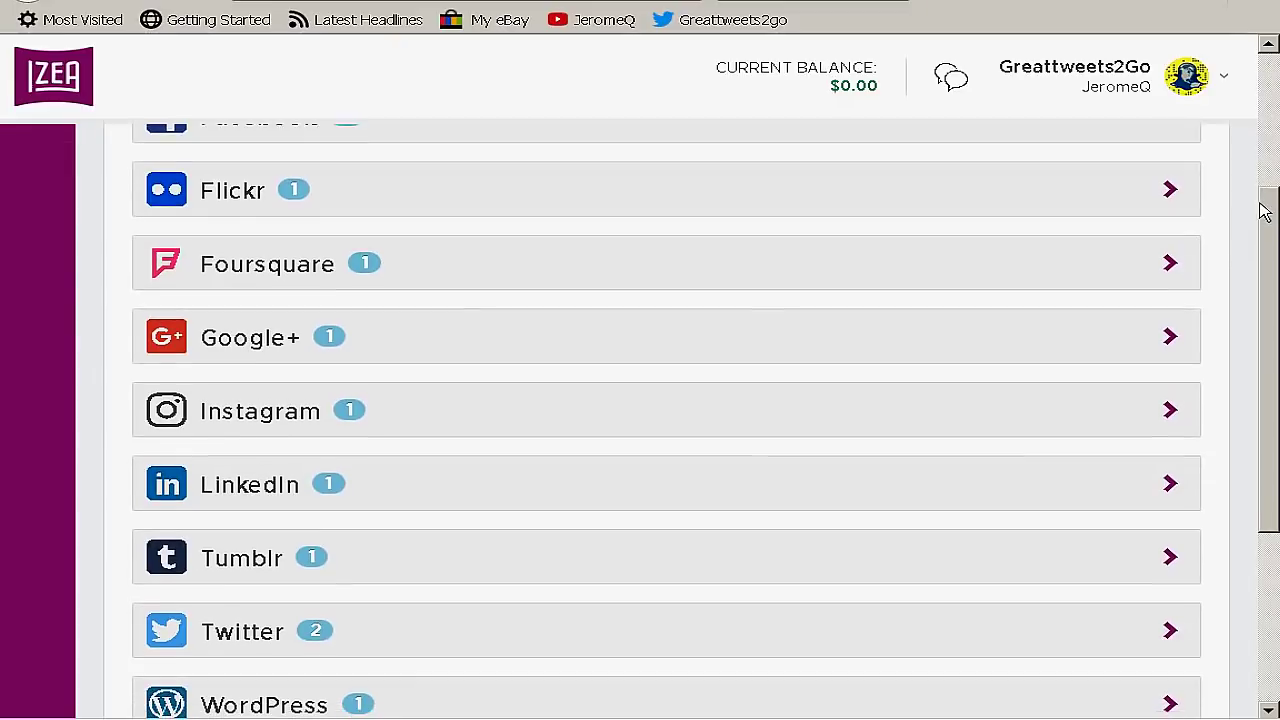
{"action": "left_click", "coordinate": [1171, 412]}
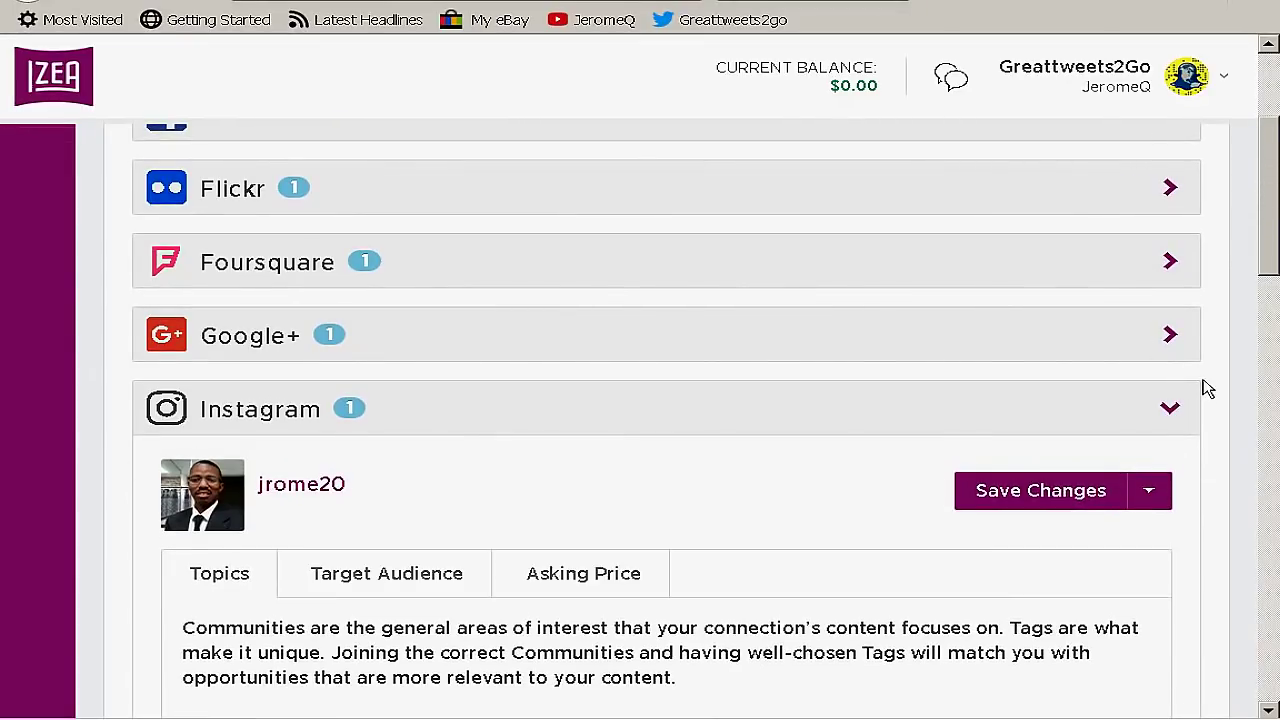
{"action": "left_click_drag", "start_coordinate": [1270, 258], "coordinate": [1269, 383]}
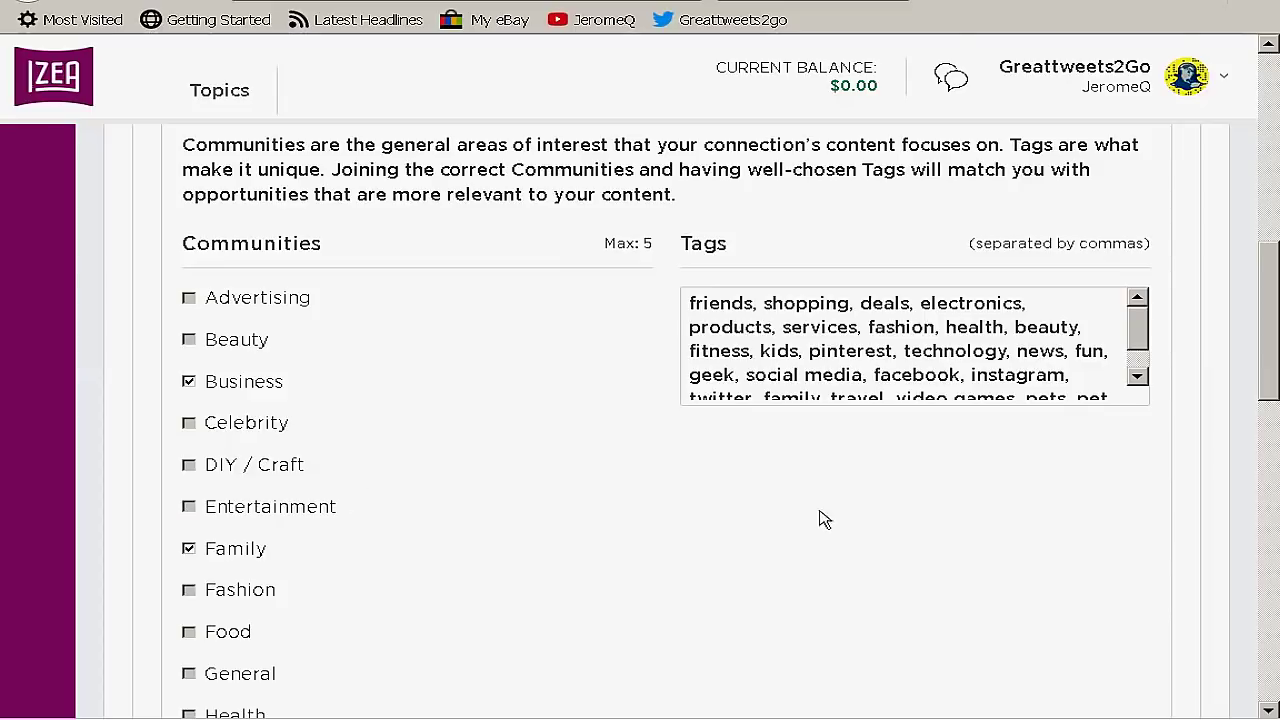
{"action": "left_click_drag", "start_coordinate": [1261, 391], "coordinate": [1270, 340]}
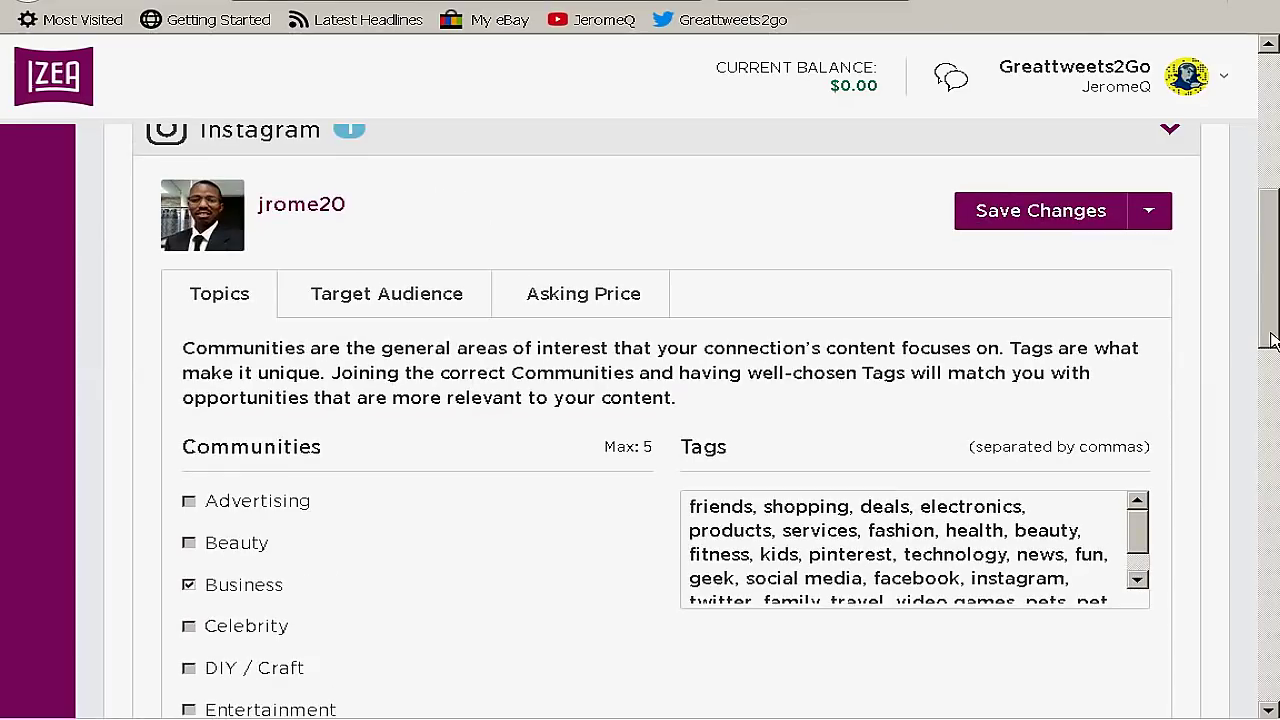
- Open the list of connections whose settings can be copied to the Instagram account, and close it without copying
{"action": "left_click", "coordinate": [1040, 520]}
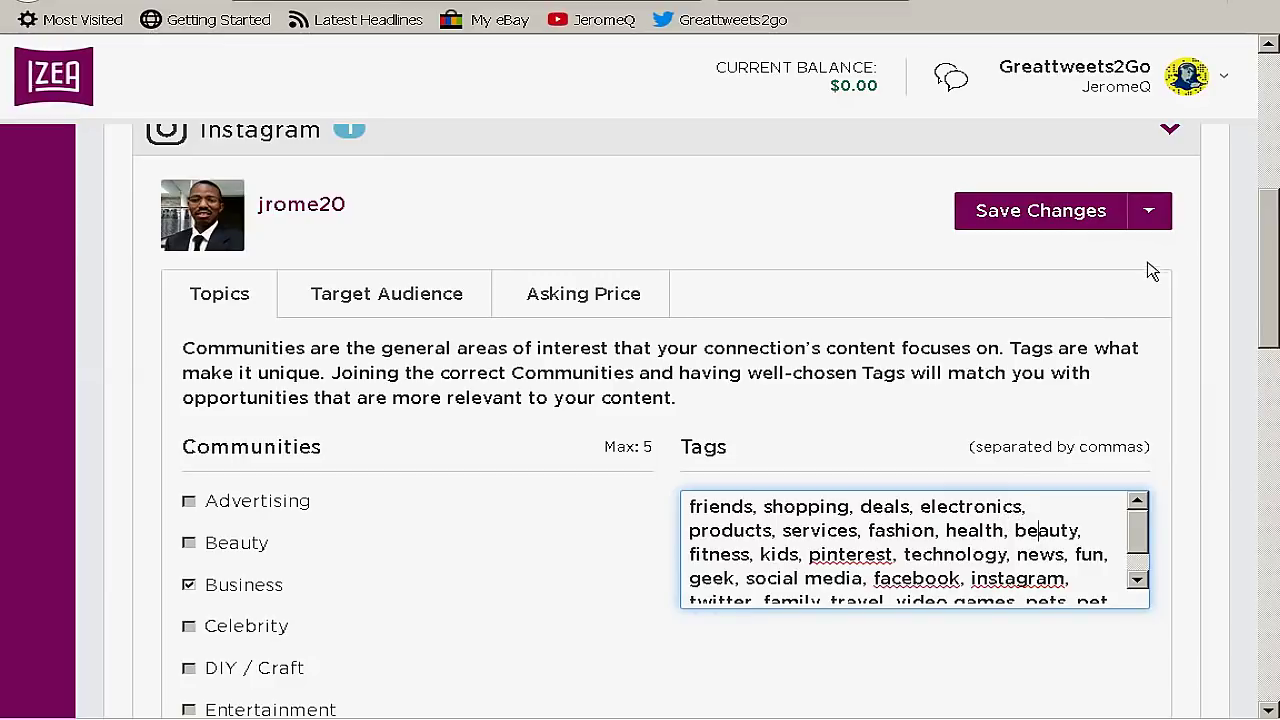
{"action": "left_click", "coordinate": [1153, 218]}
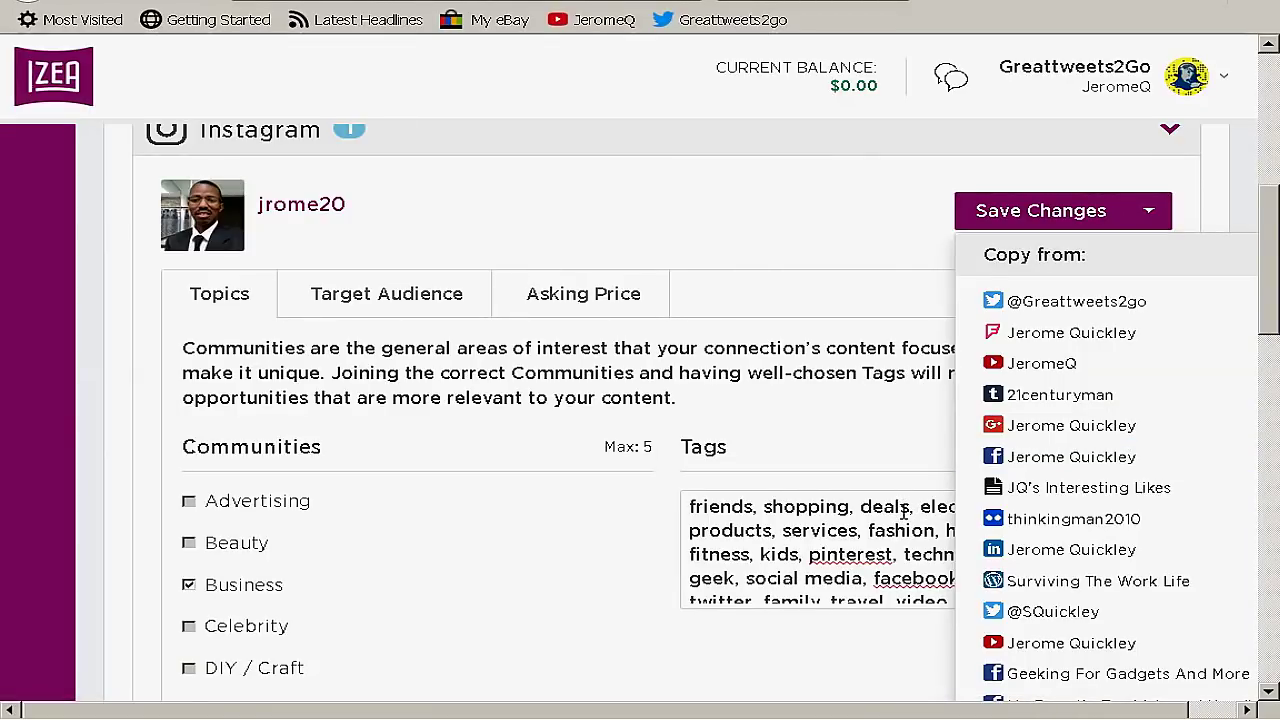
{"action": "left_click", "coordinate": [923, 443]}
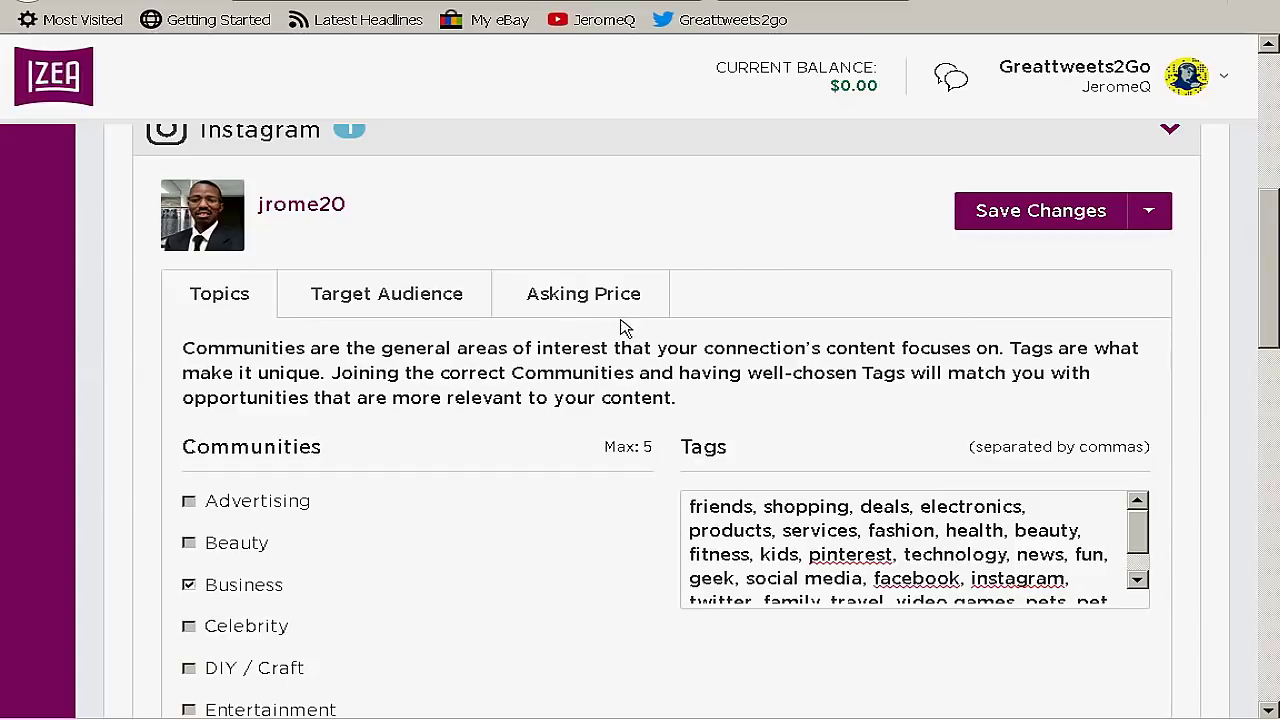
- Look through the Instagram account's asking price, target audience and topics, ending on the target audience
{"action": "left_click", "coordinate": [579, 303]}
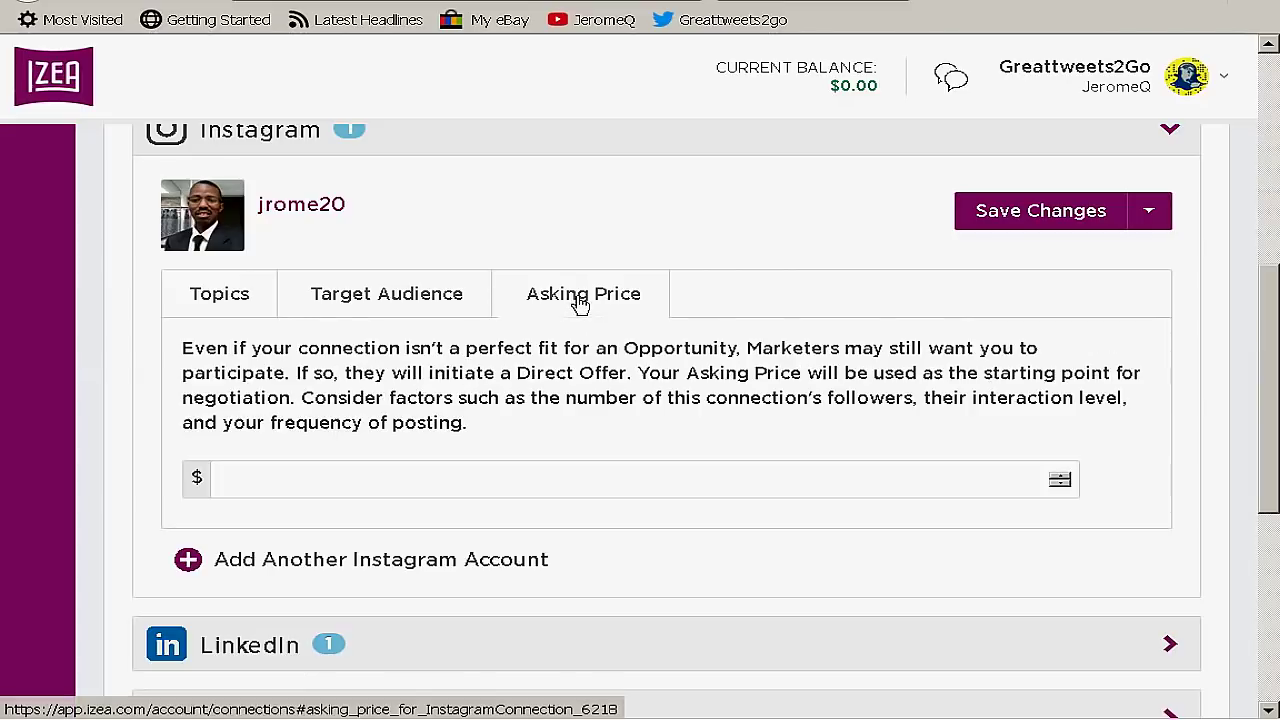
{"action": "left_click", "coordinate": [404, 305]}
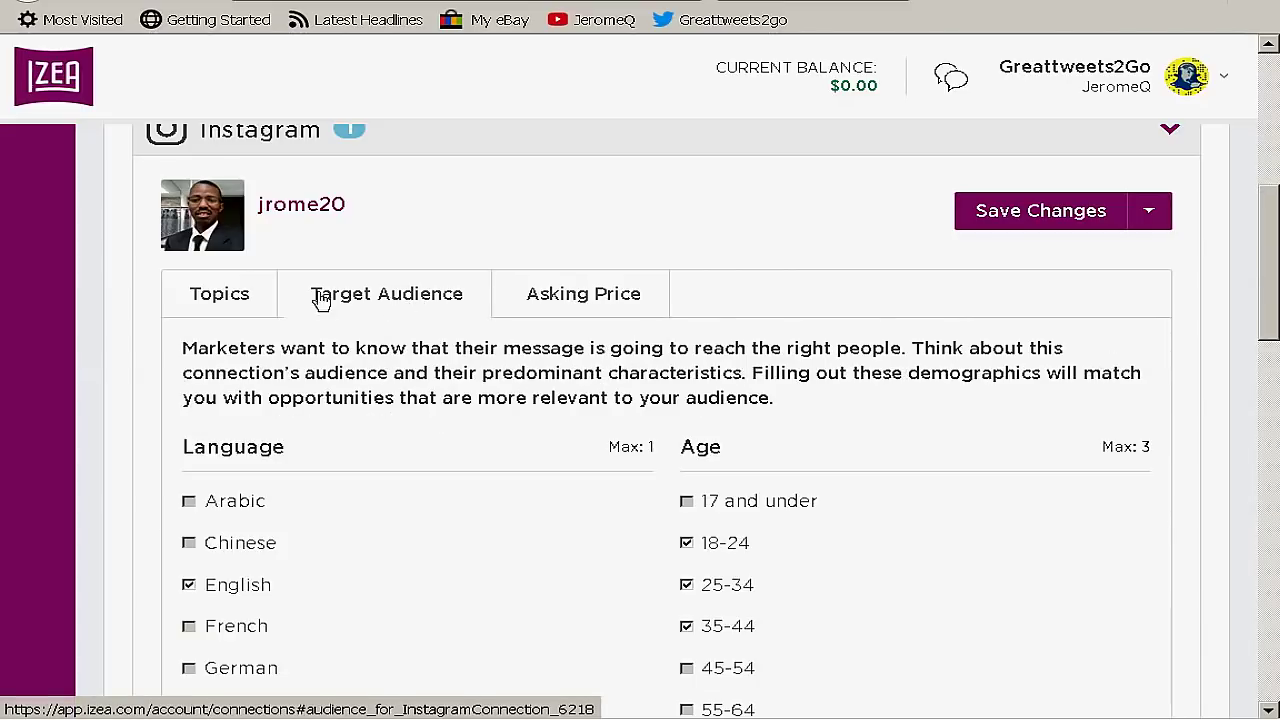
{"action": "left_click", "coordinate": [235, 300]}
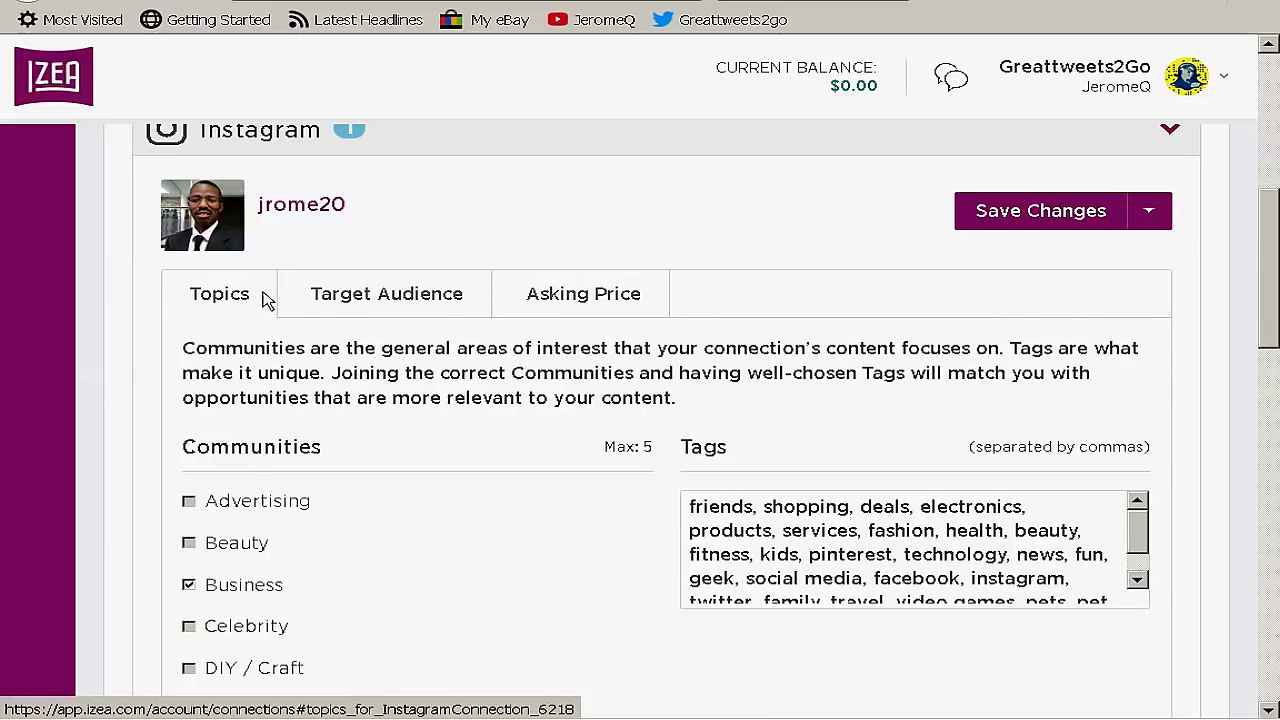
{"action": "left_click", "coordinate": [548, 300]}
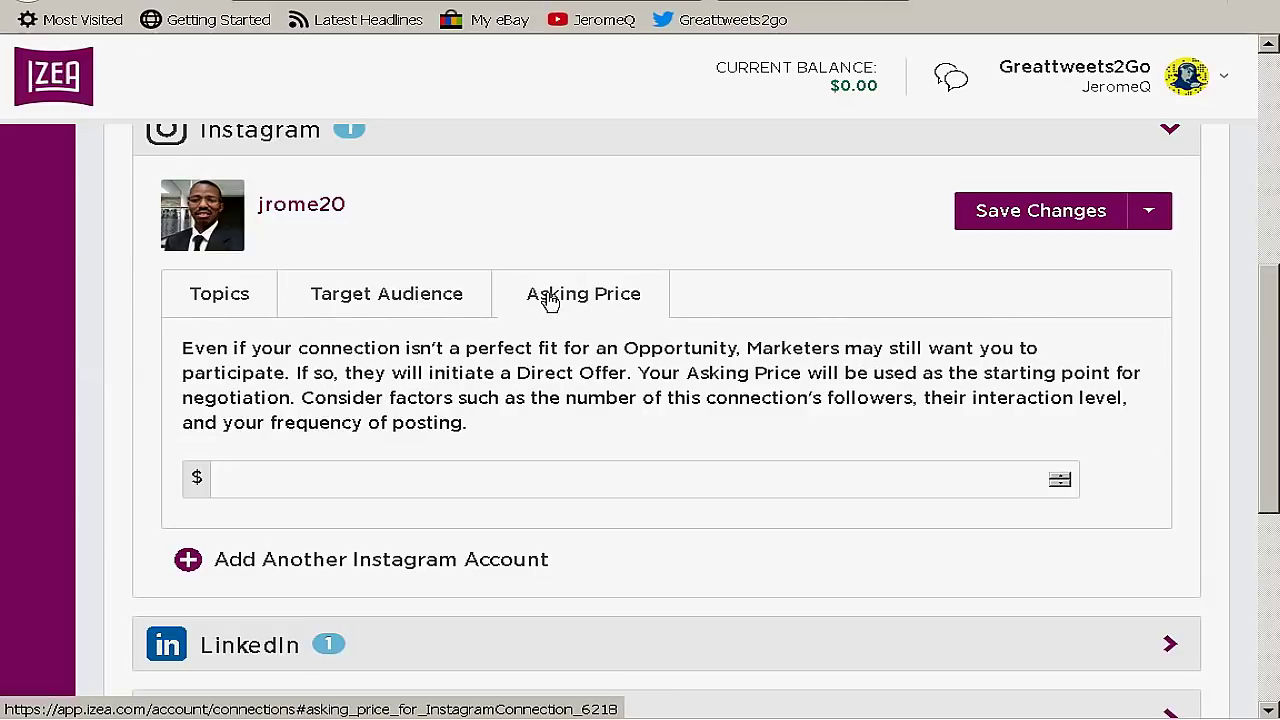
{"action": "left_click", "coordinate": [443, 306]}
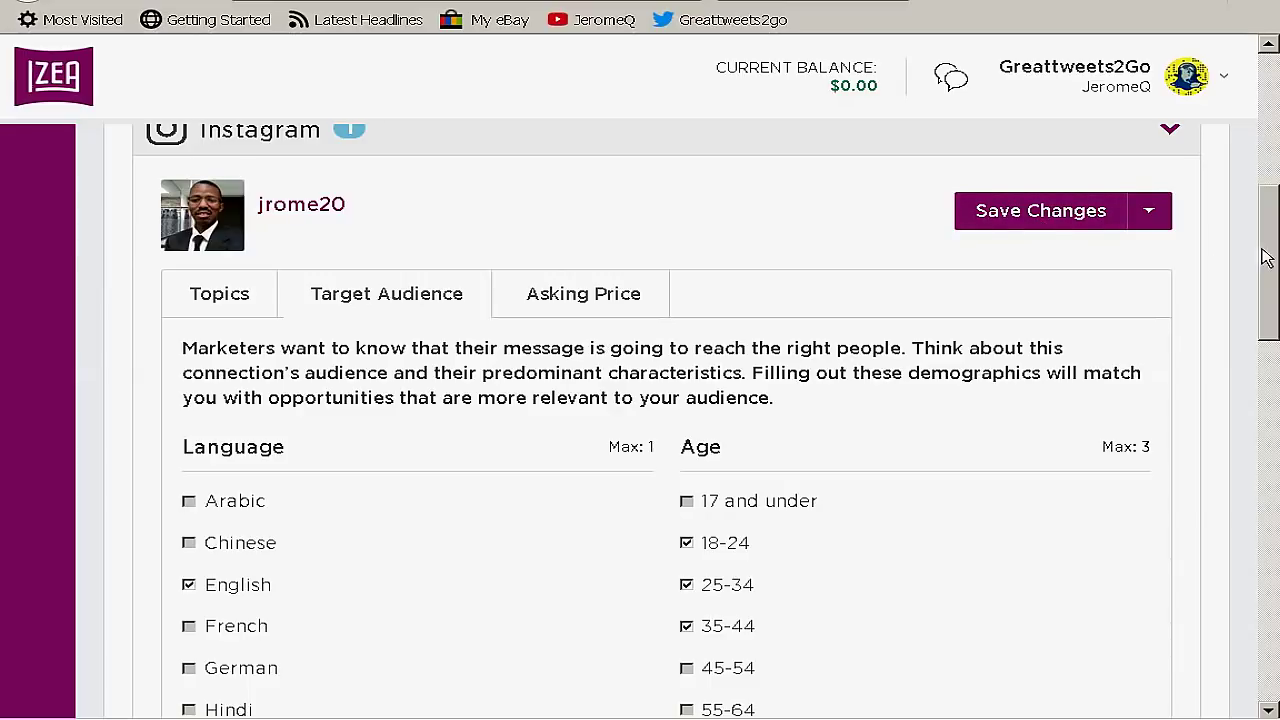
- Save the Instagram account's connection settings
{"action": "left_click_drag", "start_coordinate": [1268, 251], "coordinate": [1270, 205]}
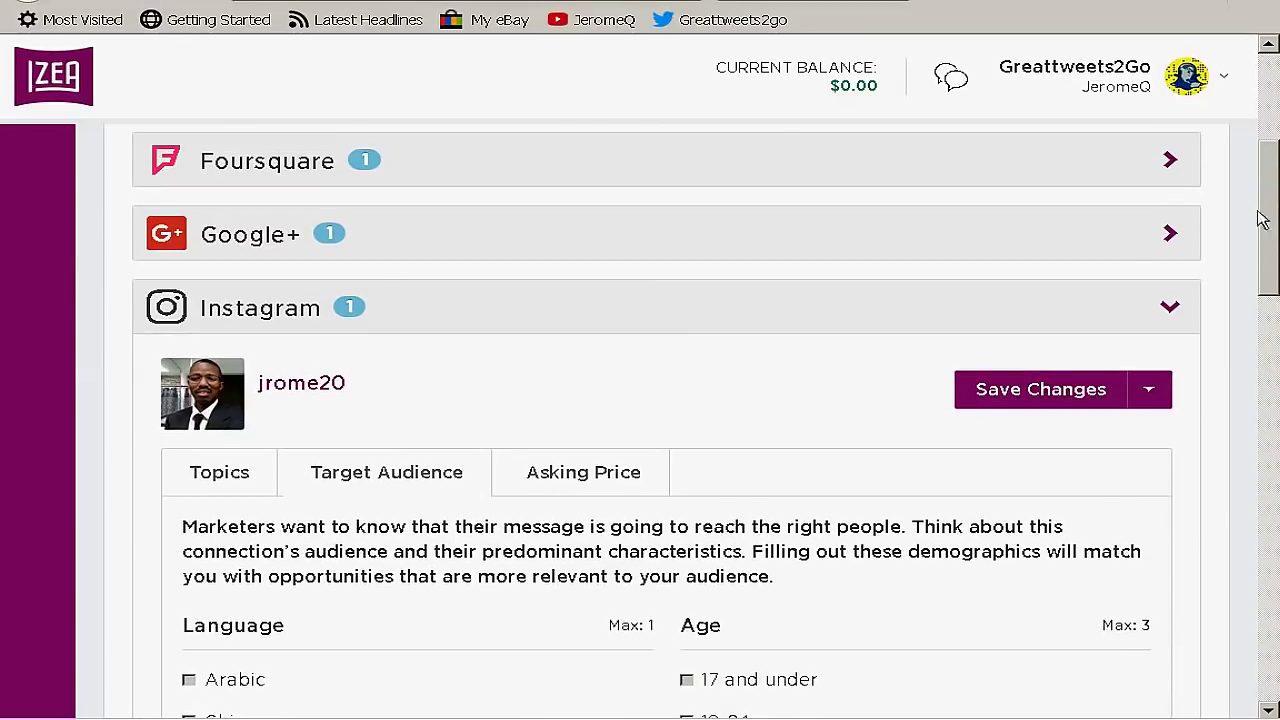
{"action": "left_click", "coordinate": [1050, 398]}
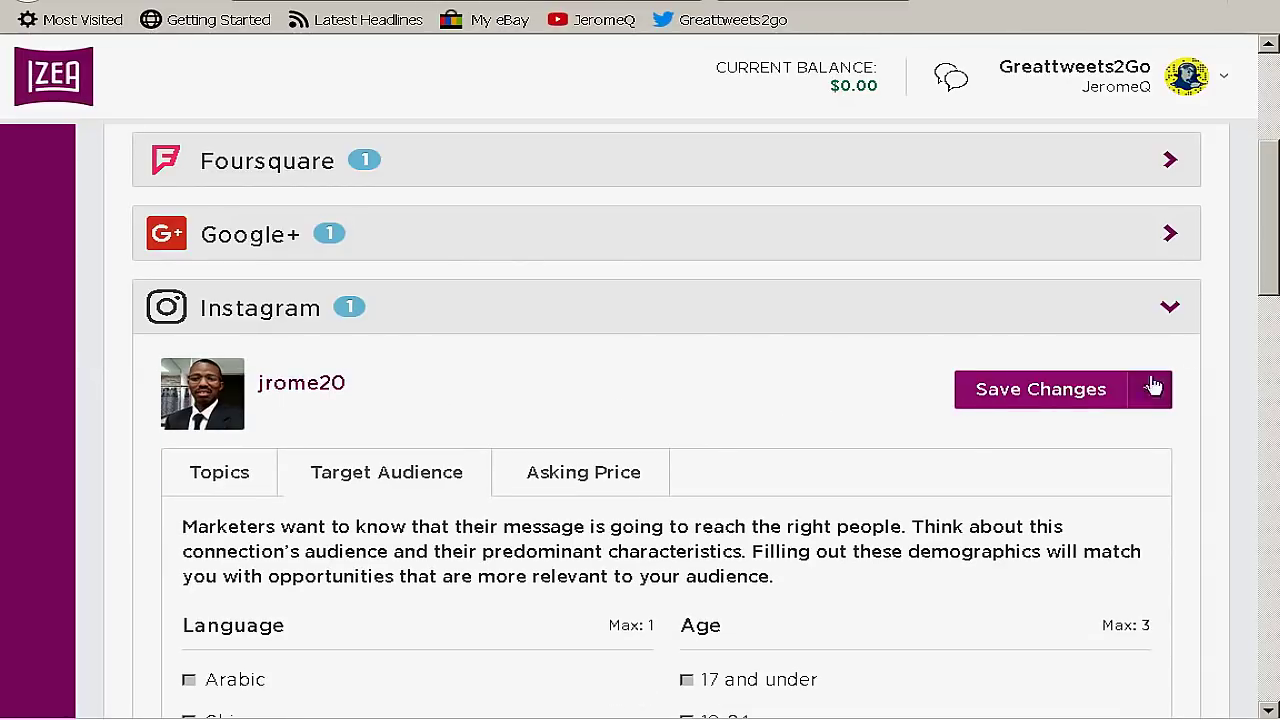
{"action": "left_click_drag", "start_coordinate": [1268, 290], "coordinate": [1268, 311]}
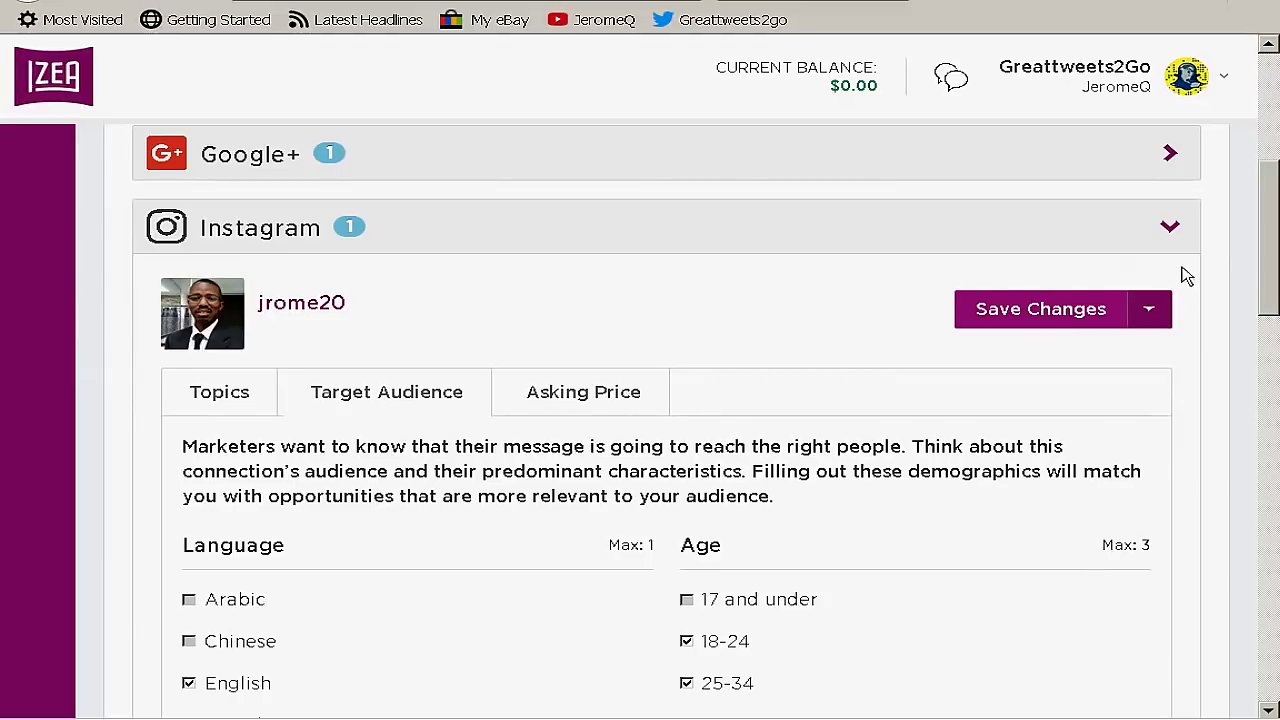
- Look over the connected networks from the start of the Connections page, and open the account menu and close it without choosing an entry
{"action": "left_click_drag", "start_coordinate": [1270, 282], "coordinate": [1267, 143]}
{"action": "scroll", "coordinate": [660, 420], "scroll_direction": "up", "scroll_amount": 1}
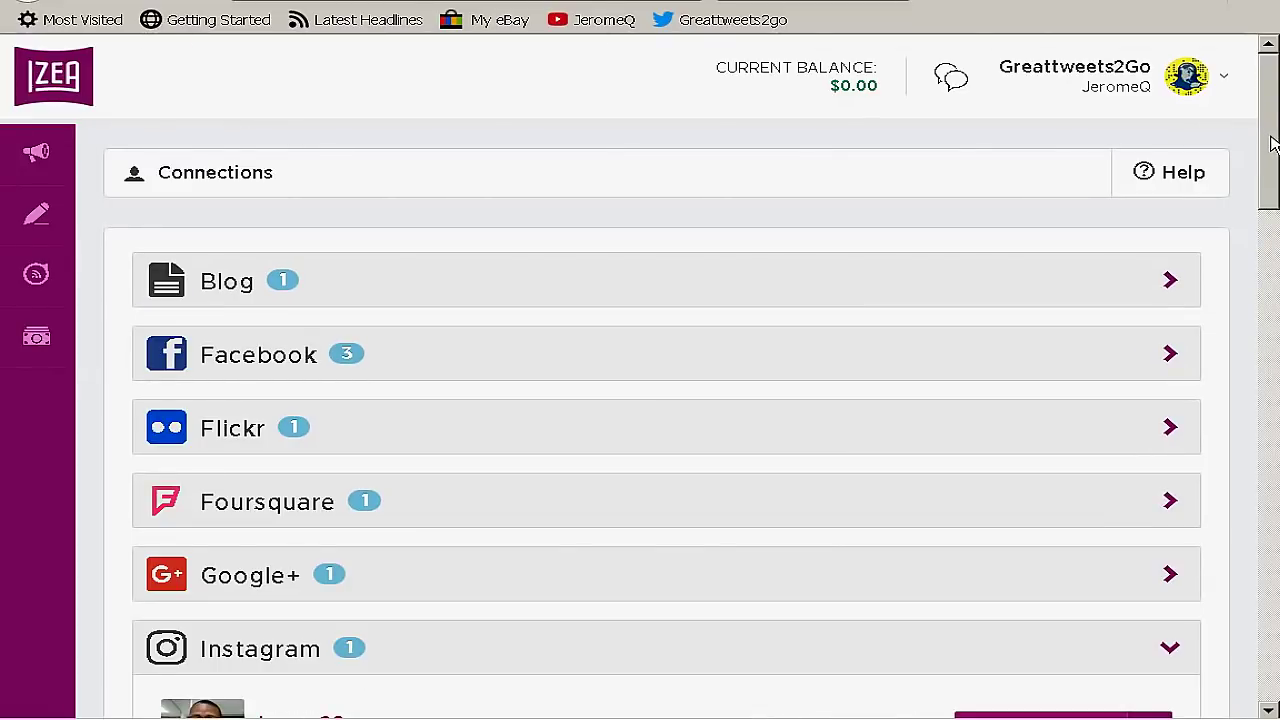
{"action": "left_click_drag", "start_coordinate": [1270, 148], "coordinate": [1262, 210]}
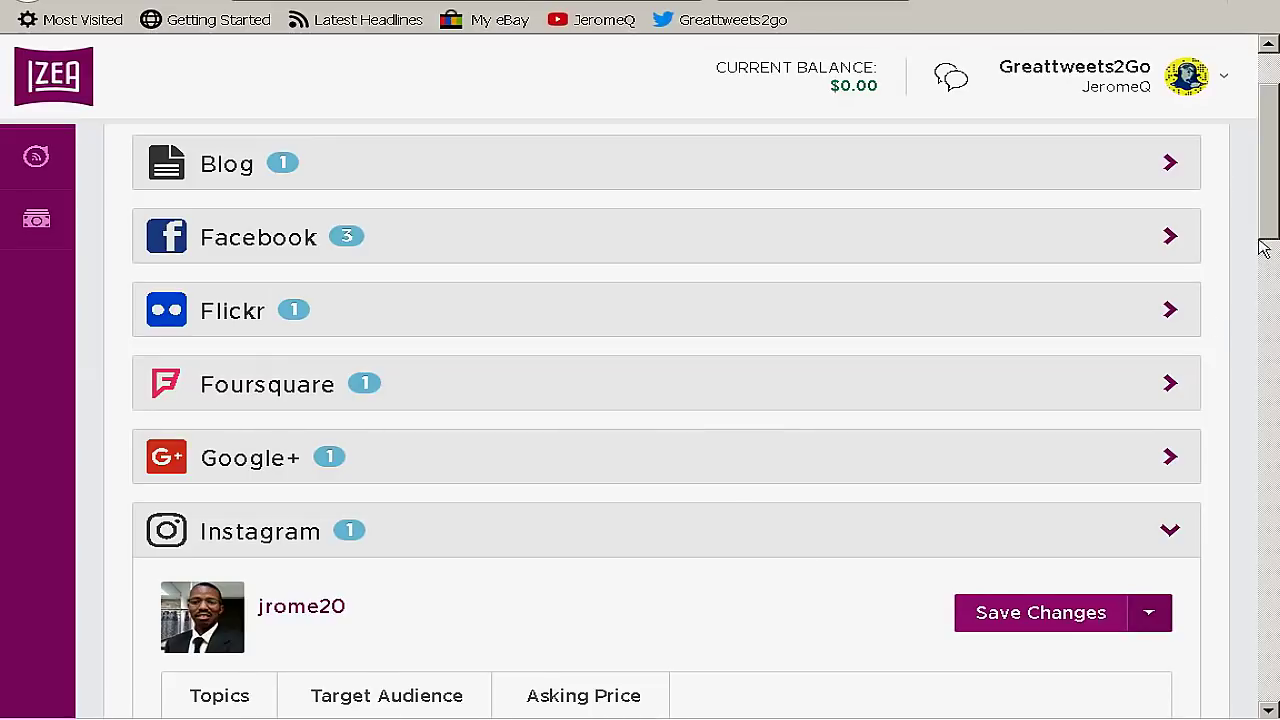
{"action": "left_click_drag", "start_coordinate": [1268, 235], "coordinate": [1270, 200]}
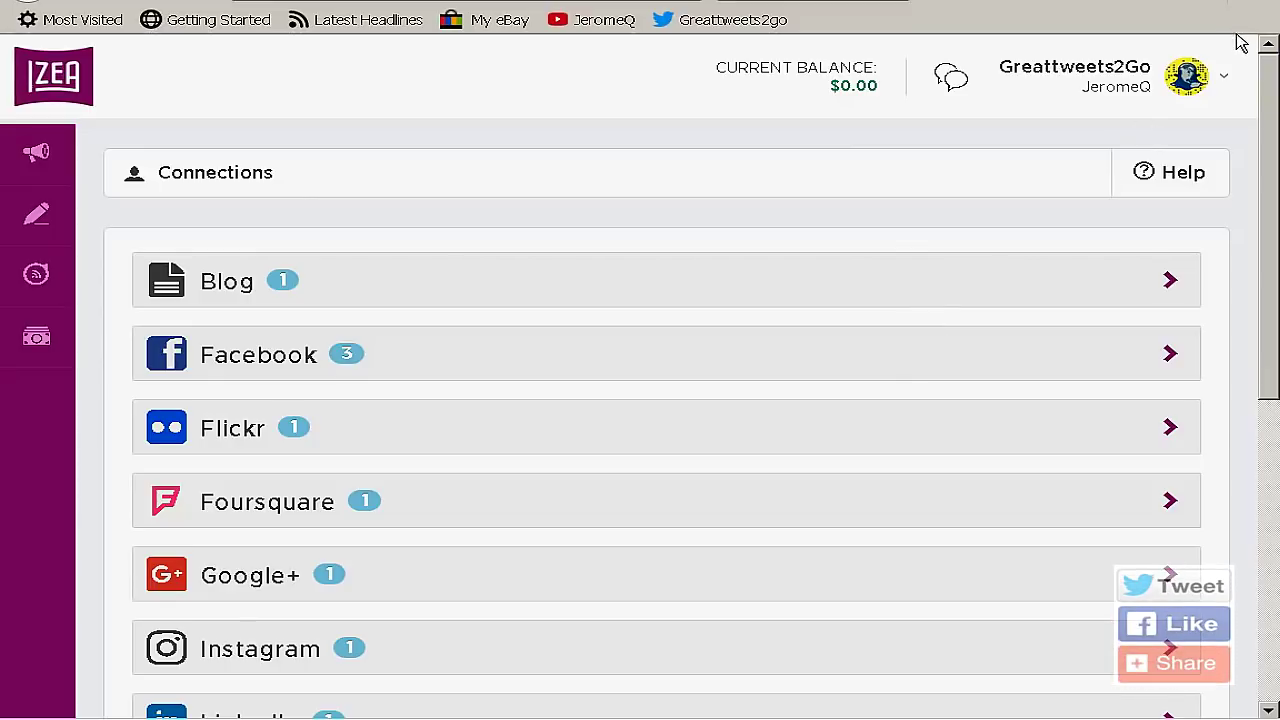
{"action": "left_click", "coordinate": [1226, 80]}
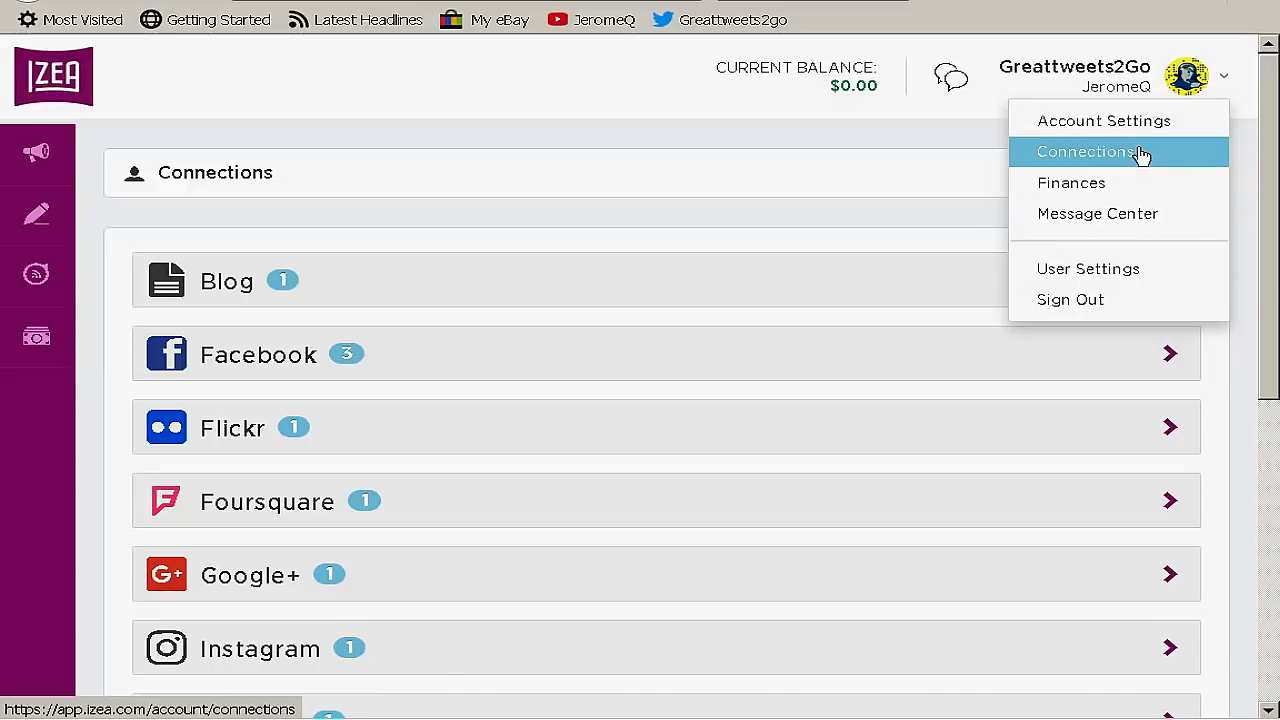
{"action": "left_click", "coordinate": [993, 149]}
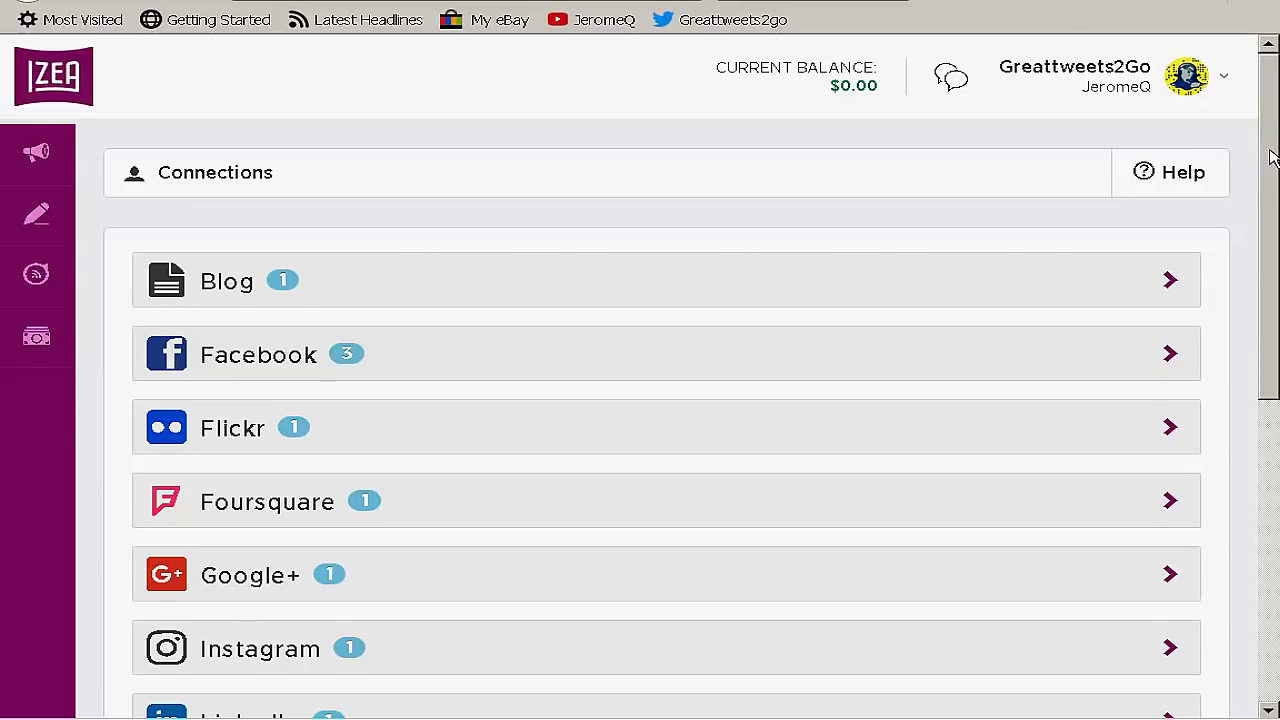
- Look through the full list of connected networks down to YouTube and return to the start of the list
{"action": "scroll", "coordinate": [1220, 229], "scroll_direction": "down", "scroll_amount": 5}
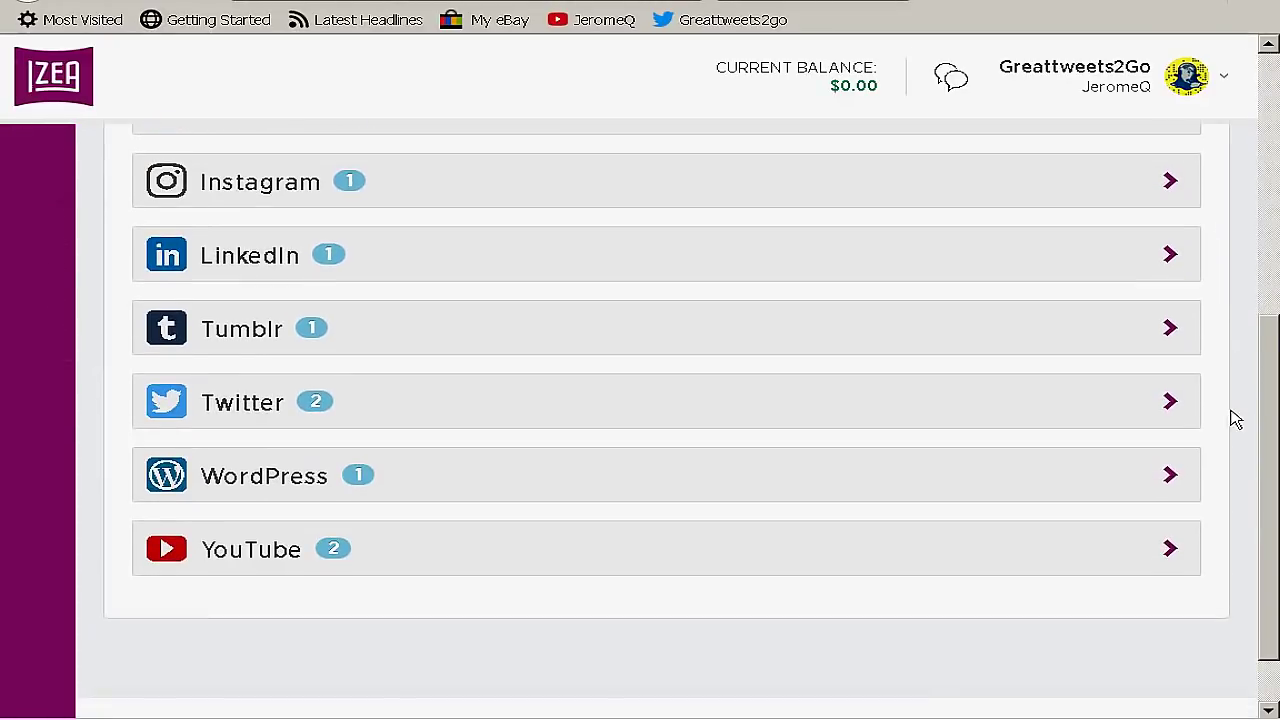
{"action": "scroll", "coordinate": [1243, 451], "scroll_direction": "down", "scroll_amount": 1}
{"action": "scroll", "coordinate": [1249, 357], "scroll_direction": "up", "scroll_amount": 4}
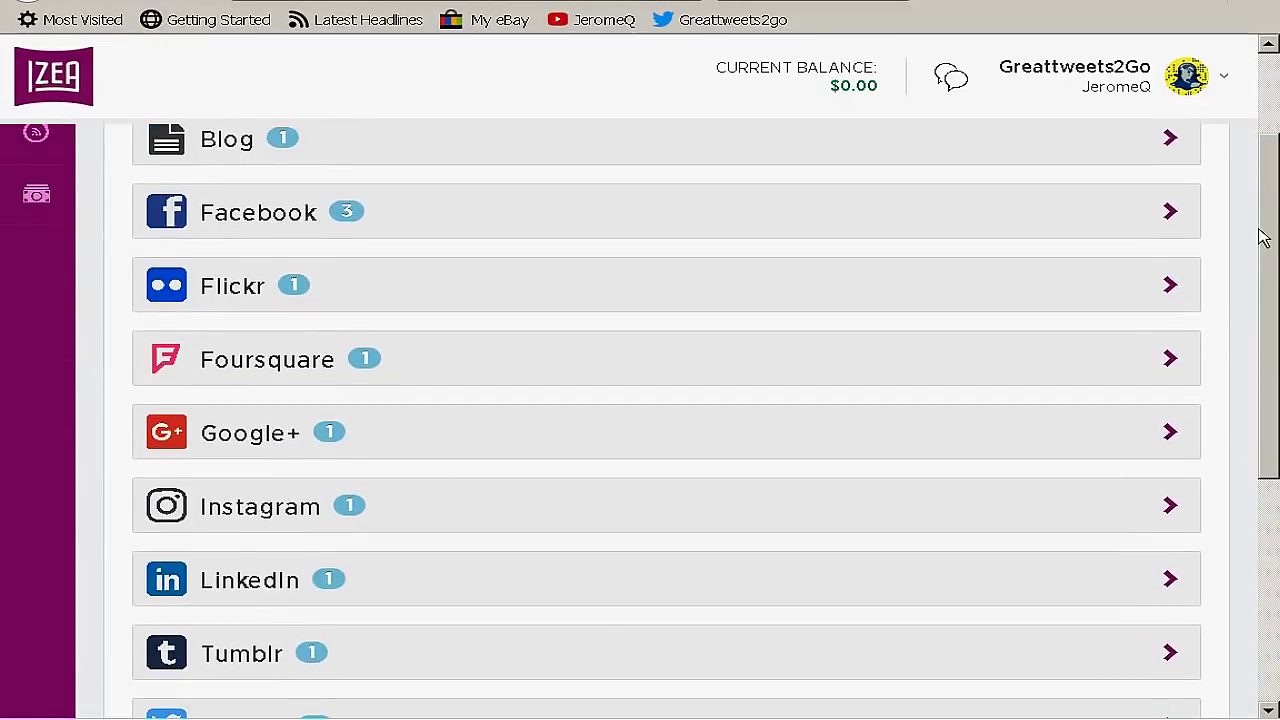
{"action": "left_click_drag", "start_coordinate": [1262, 237], "coordinate": [1270, 145]}
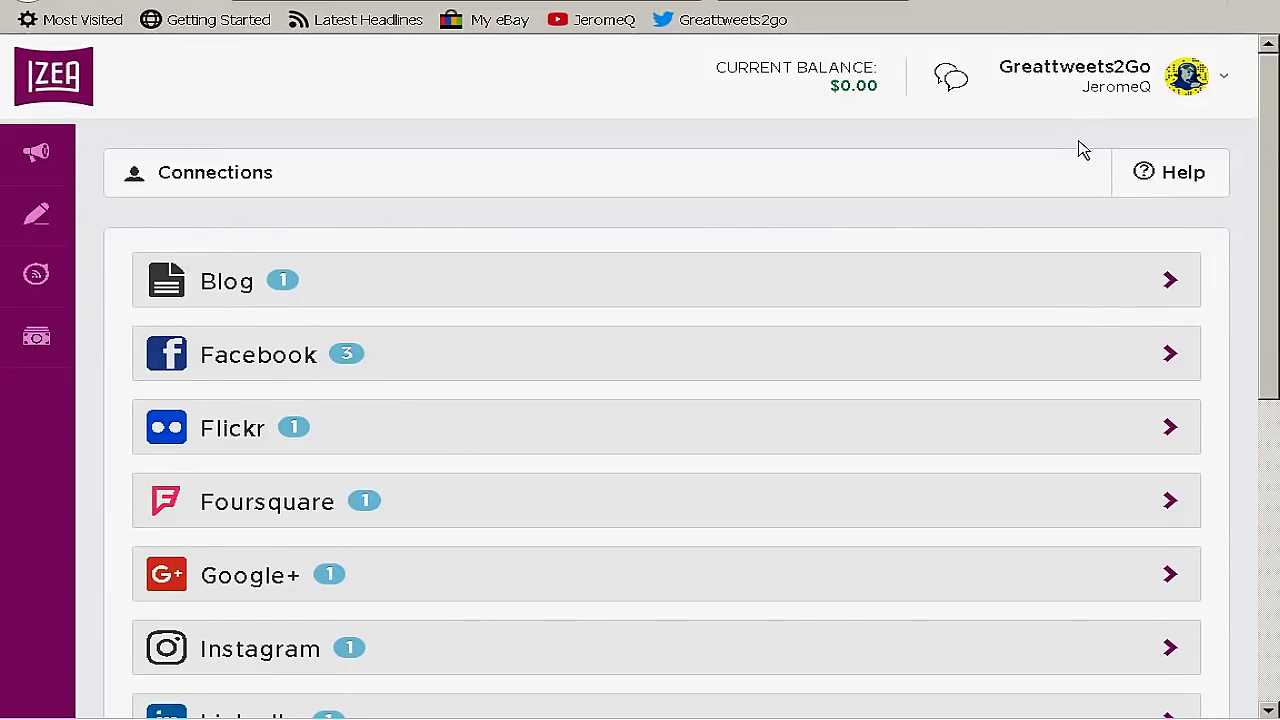
- Open the Sponsorship Marketplace and look through the new open bids as far as the Ebates video opportunities
{"action": "left_click", "coordinate": [40, 160]}
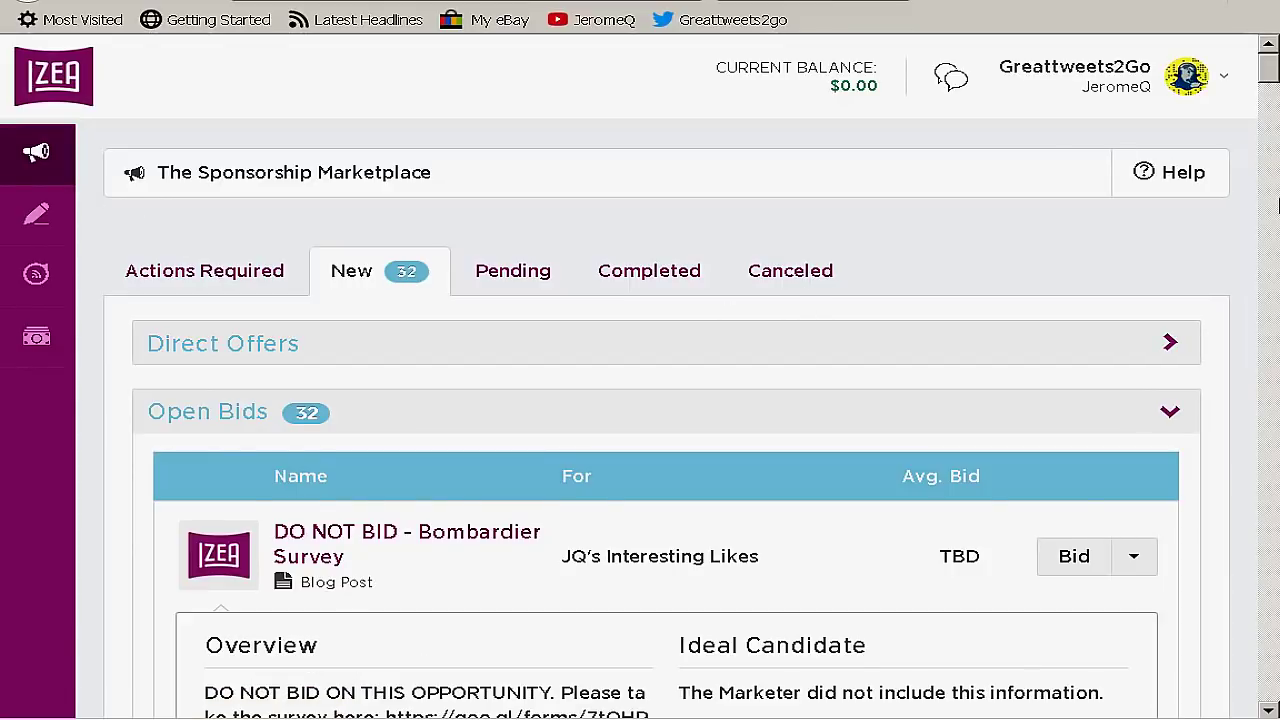
{"action": "left_click_drag", "start_coordinate": [1272, 72], "coordinate": [1260, 158]}
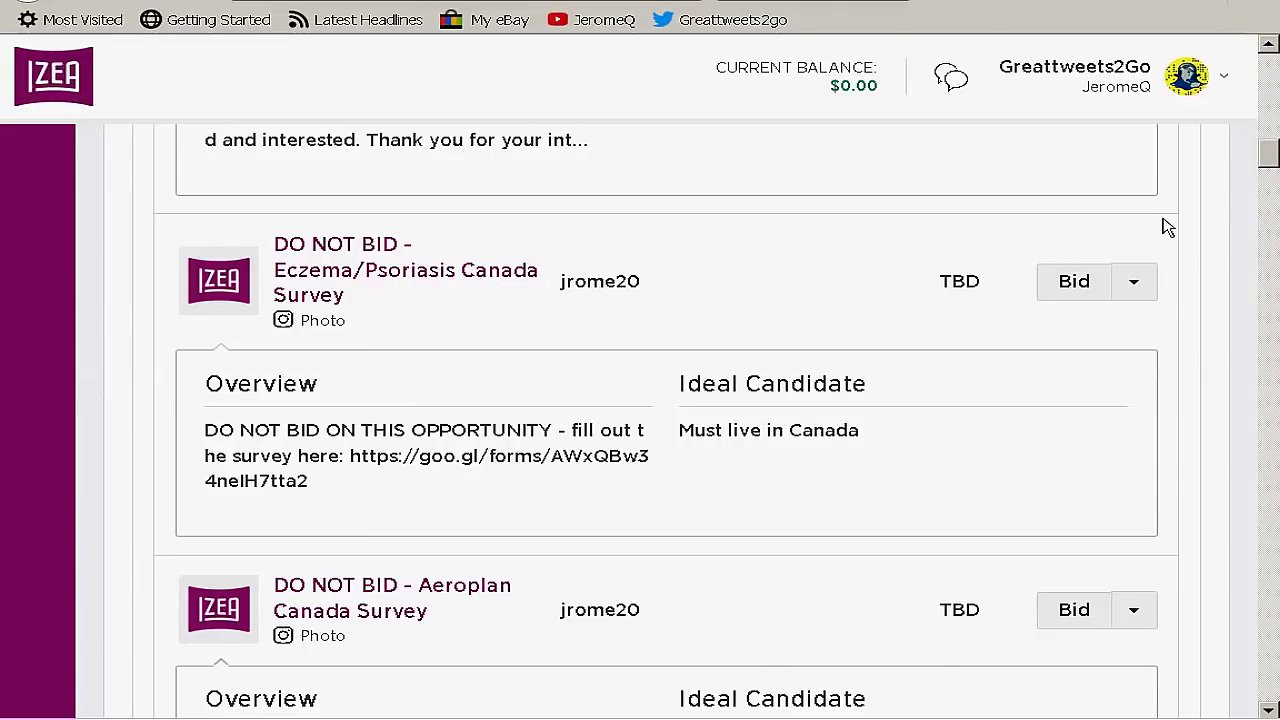
{"action": "left_click_drag", "start_coordinate": [1270, 150], "coordinate": [1265, 224]}
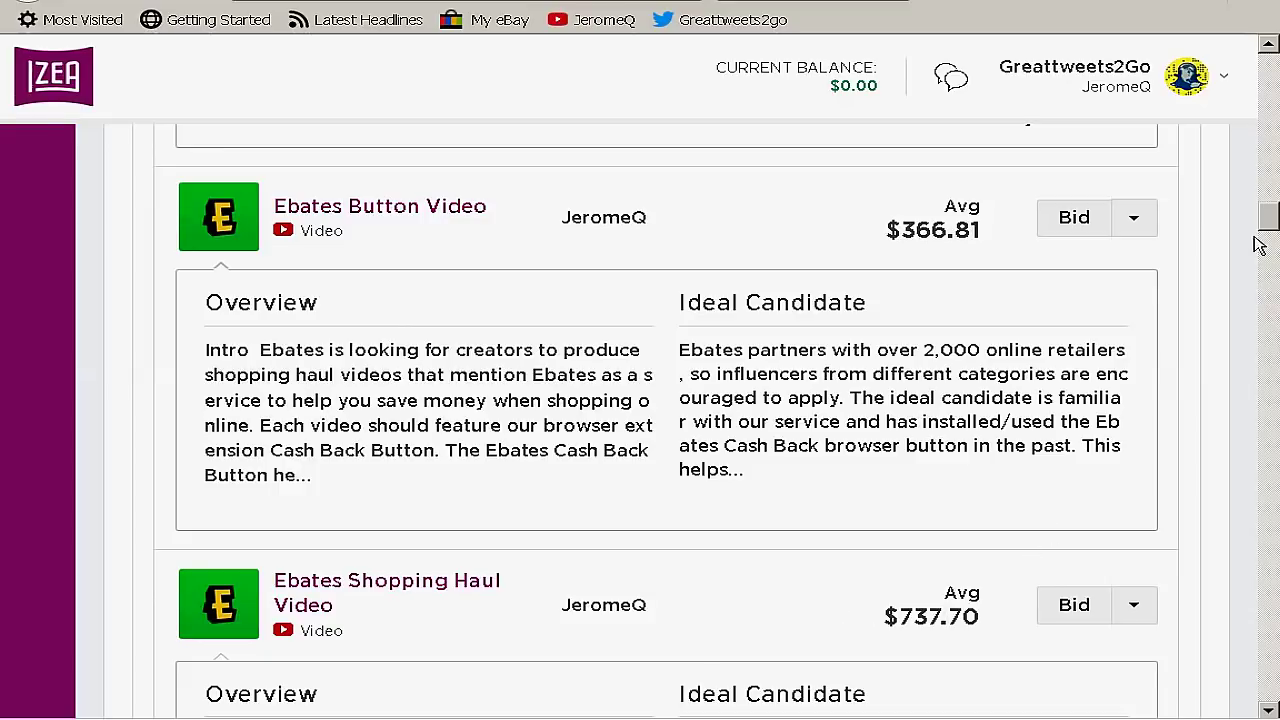
{"action": "left_click_drag", "start_coordinate": [1265, 225], "coordinate": [1265, 228]}
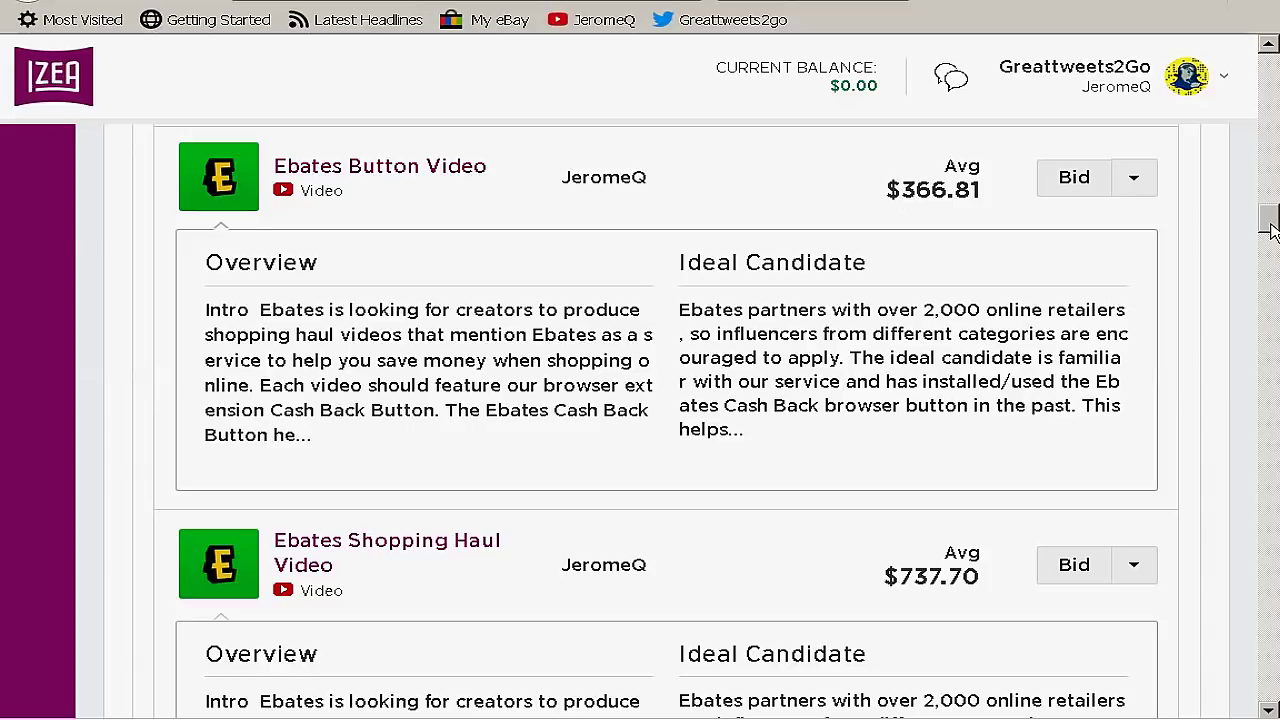
{"action": "left_click_drag", "start_coordinate": [1268, 229], "coordinate": [1252, 64]}
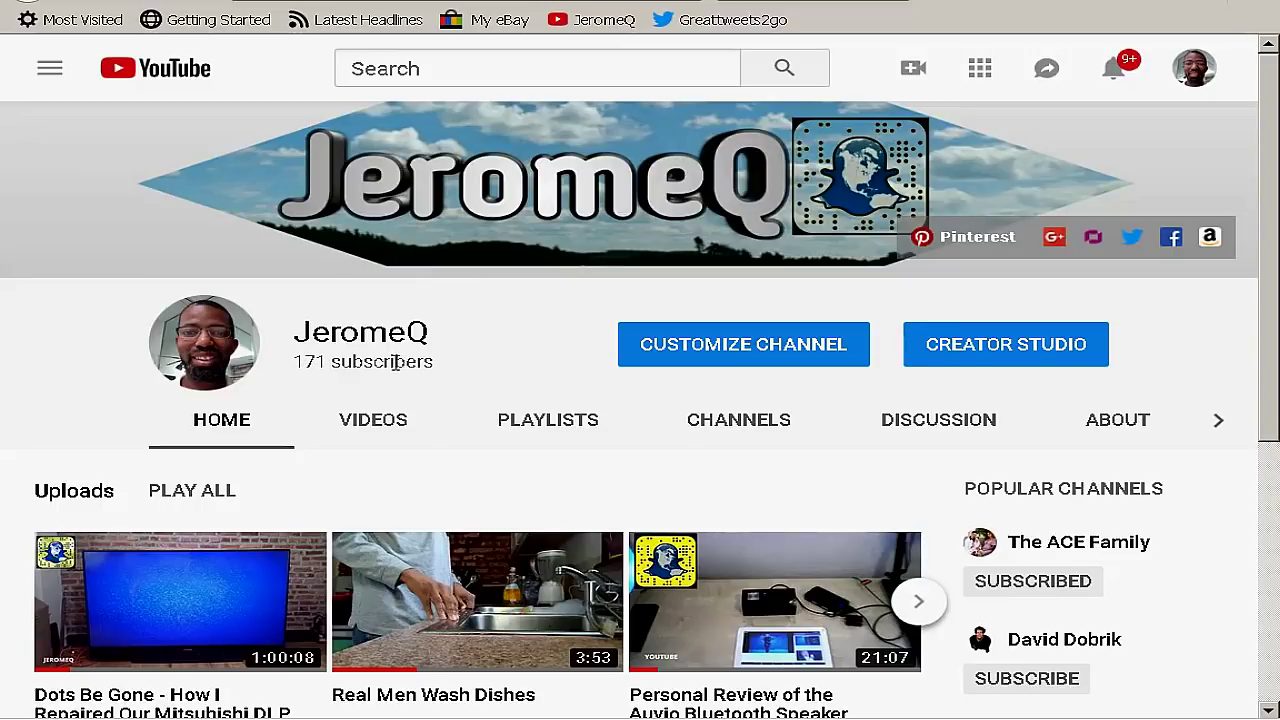
- Switch to the creator's YouTube channel and look through its uploads up to the oldest videos, returning to the newest ones
{"action": "left_click_drag", "start_coordinate": [1273, 302], "coordinate": [1276, 412]}
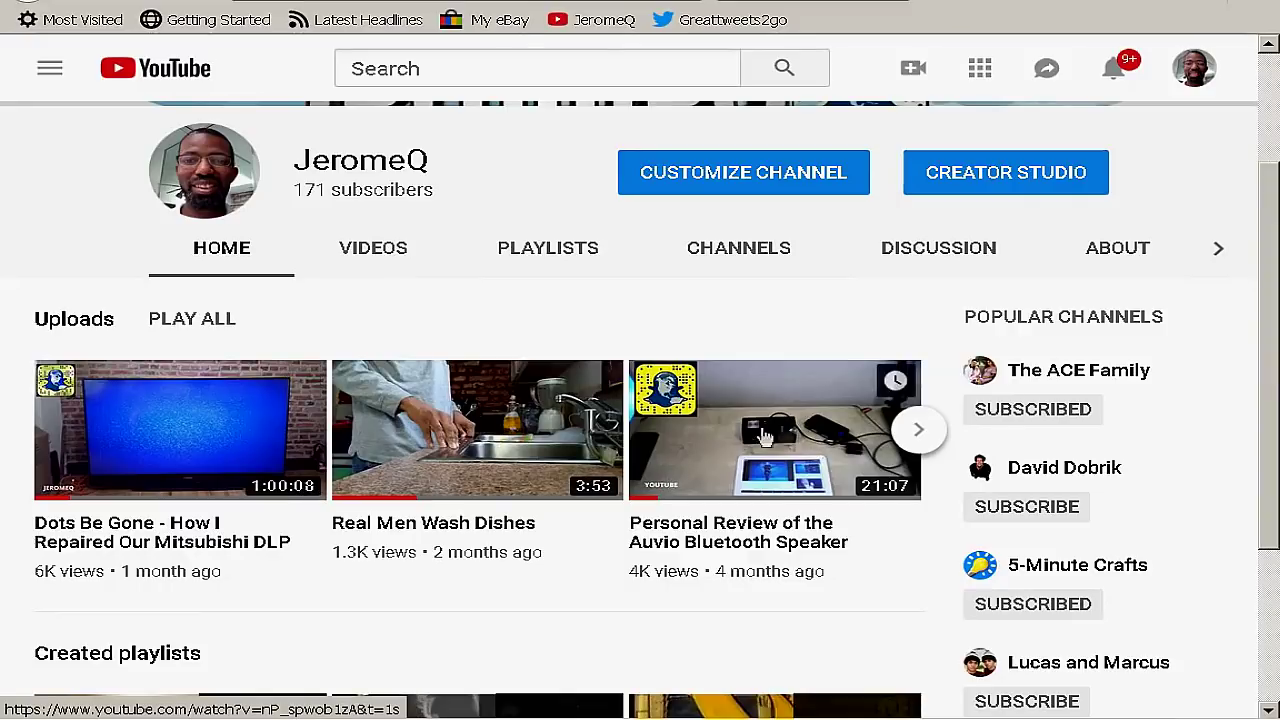
{"action": "left_click", "coordinate": [916, 434]}
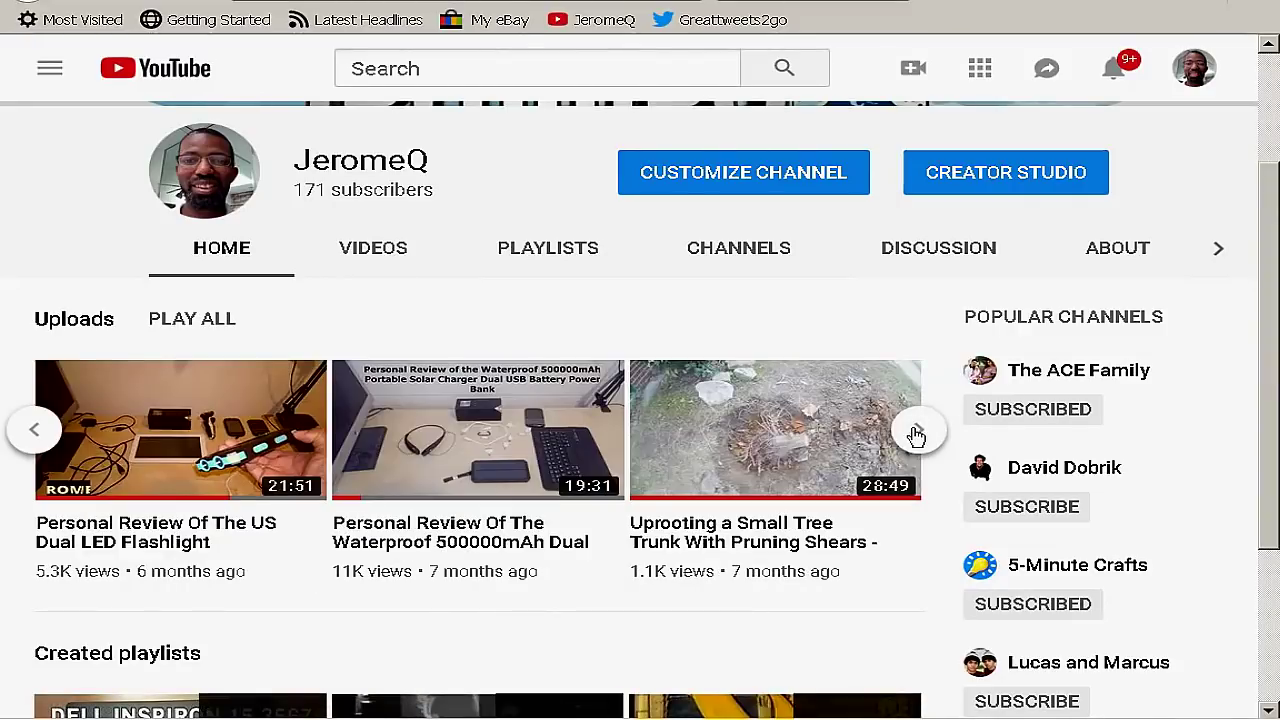
{"action": "left_click", "coordinate": [916, 434]}
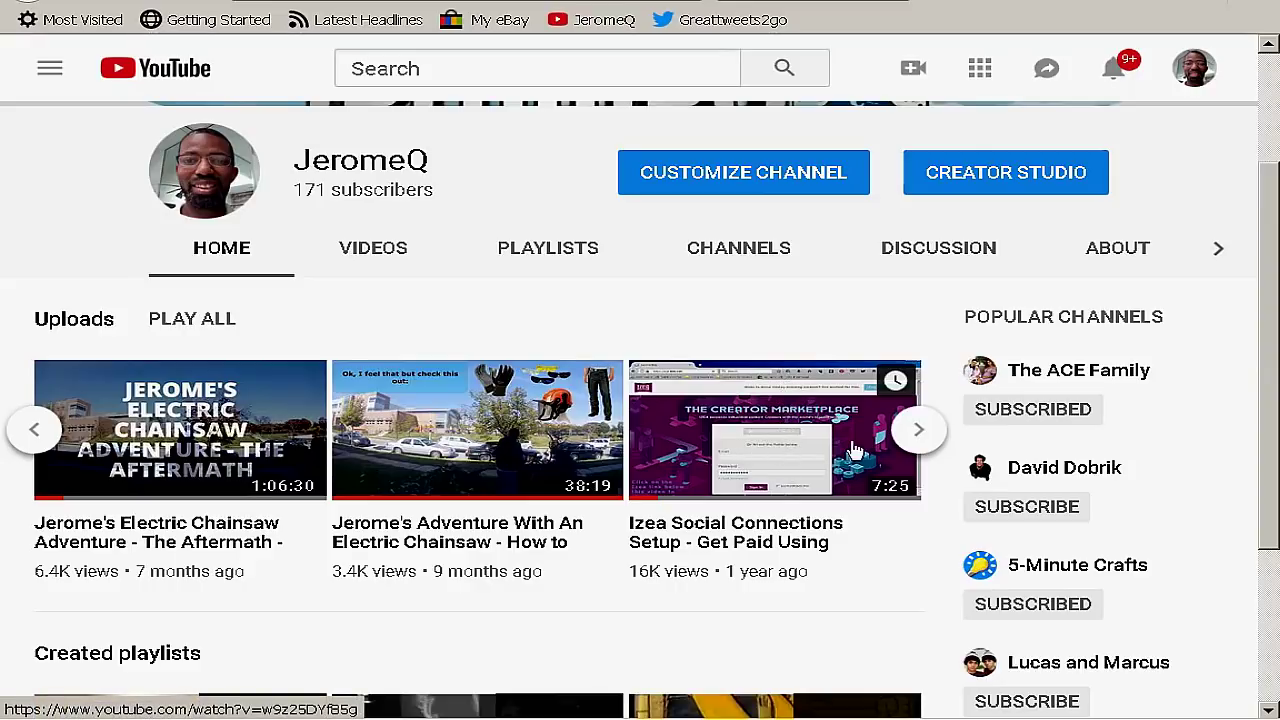
{"action": "left_click", "coordinate": [918, 430]}
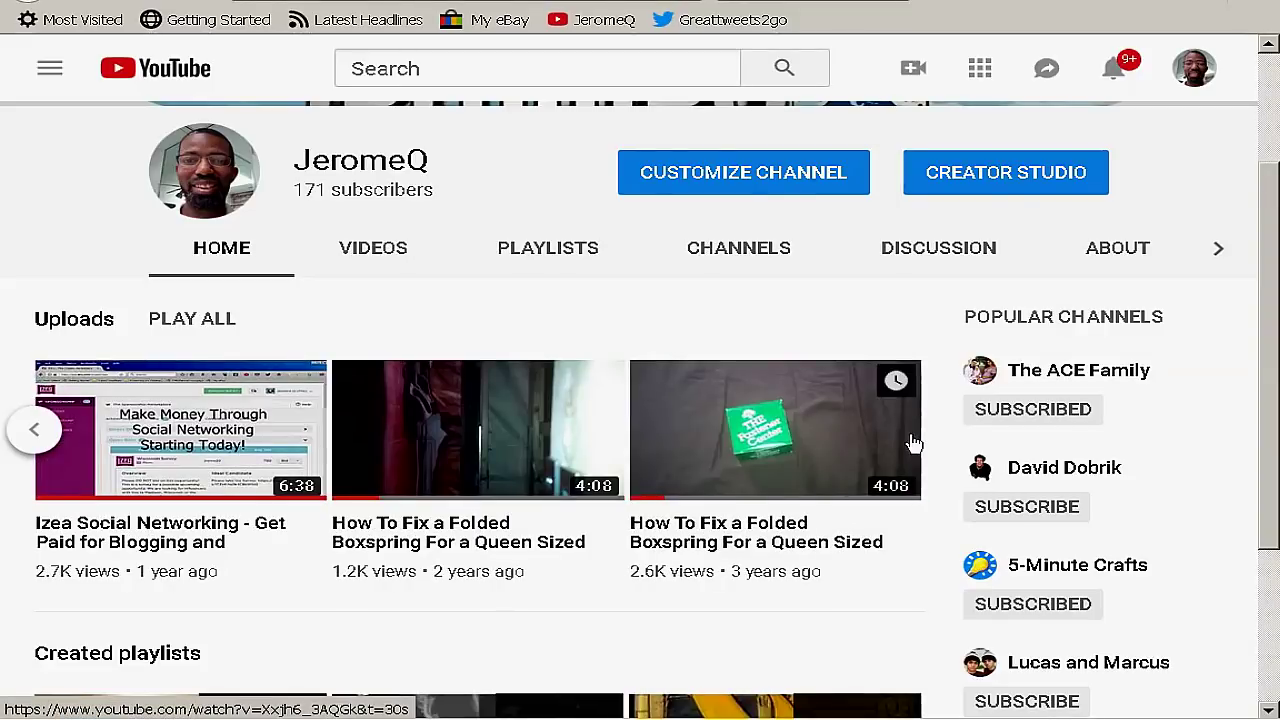
{"action": "left_click", "coordinate": [33, 433]}
{"action": "left_click", "coordinate": [33, 433]}
{"action": "left_click", "coordinate": [33, 433]}
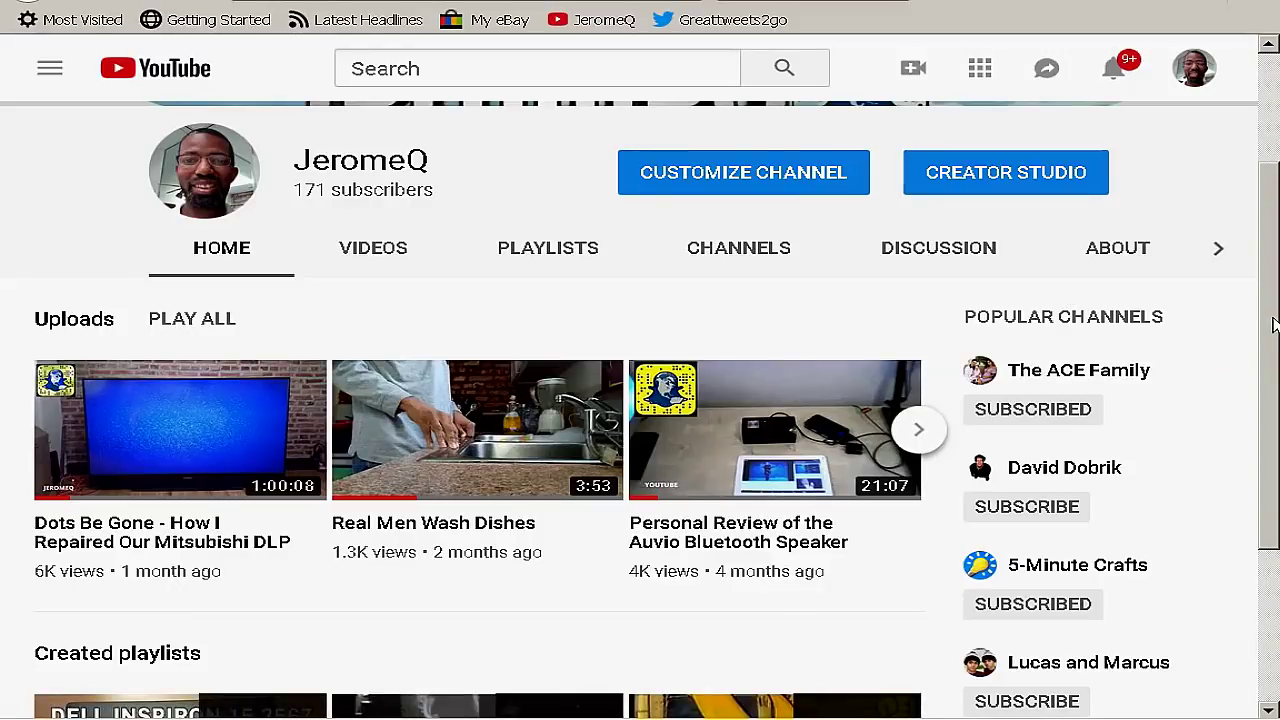
{"action": "scroll", "coordinate": [1273, 325], "scroll_direction": "up", "scroll_amount": 3}
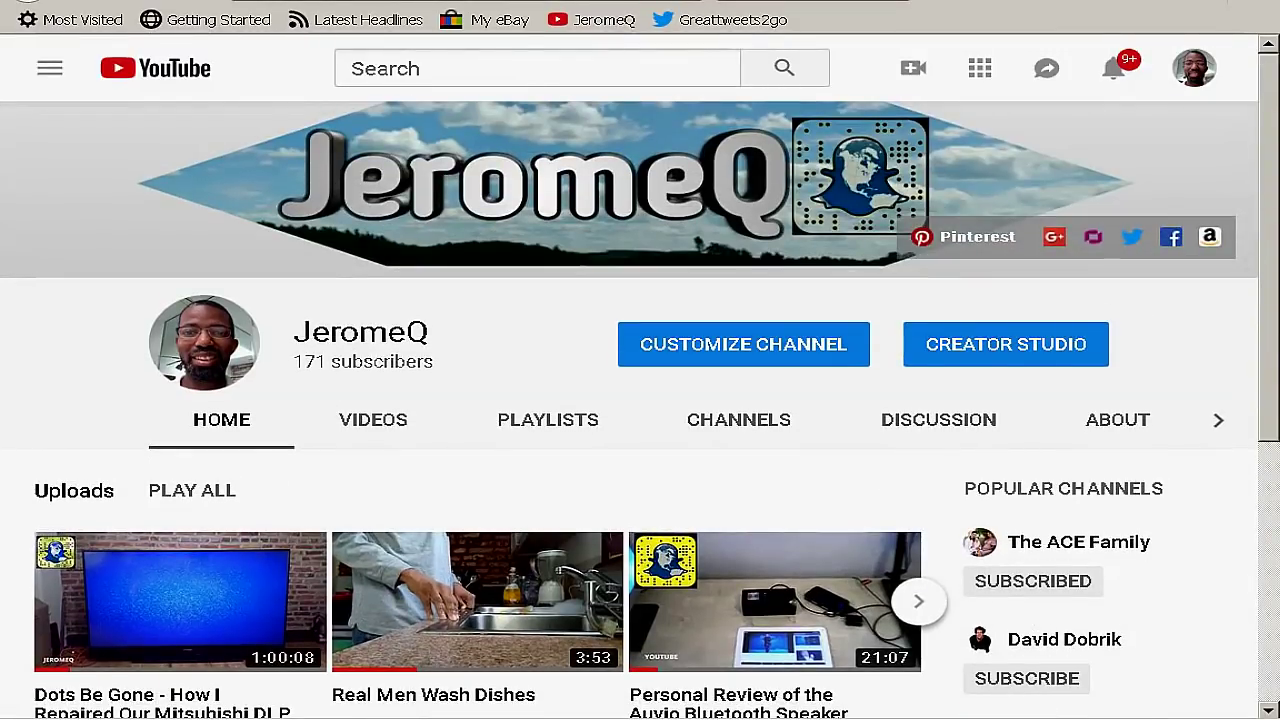